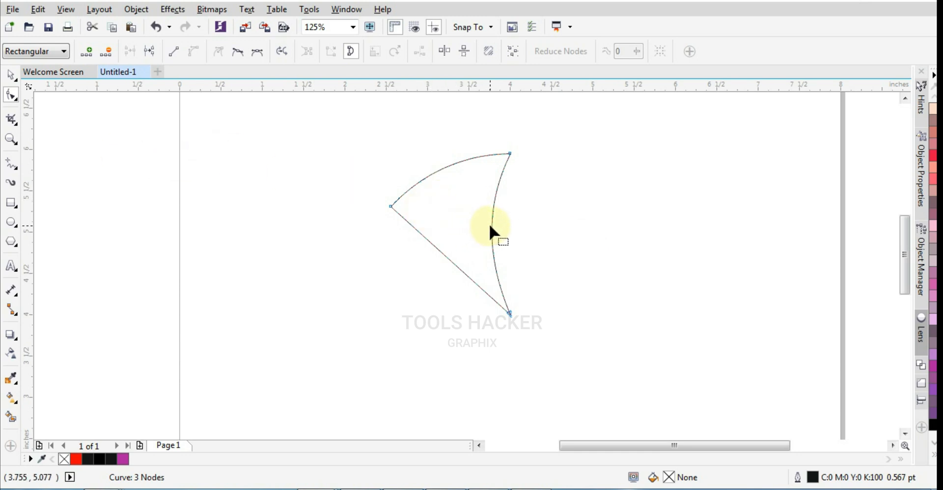
# Move the curved shape's rotation centre close to its lower tip and create a copy rotated to 330°
pyautogui.click(10, 75)
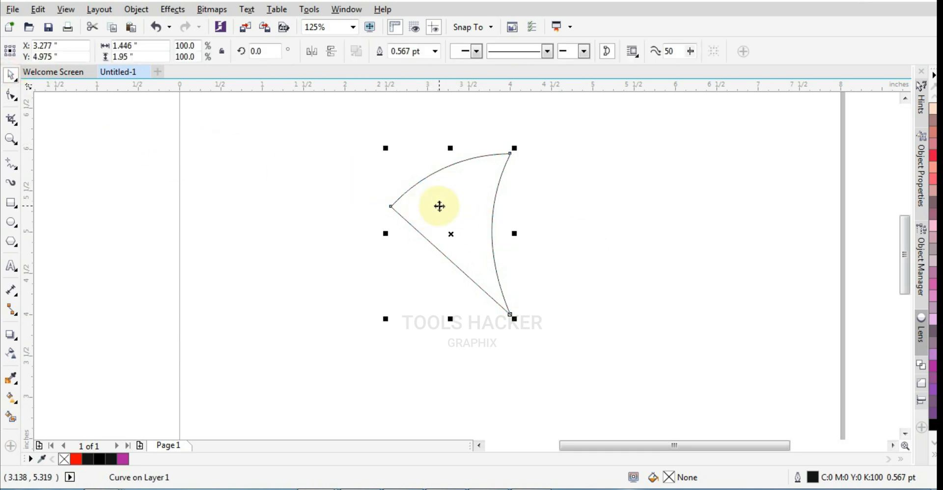
pyautogui.click(475, 207)
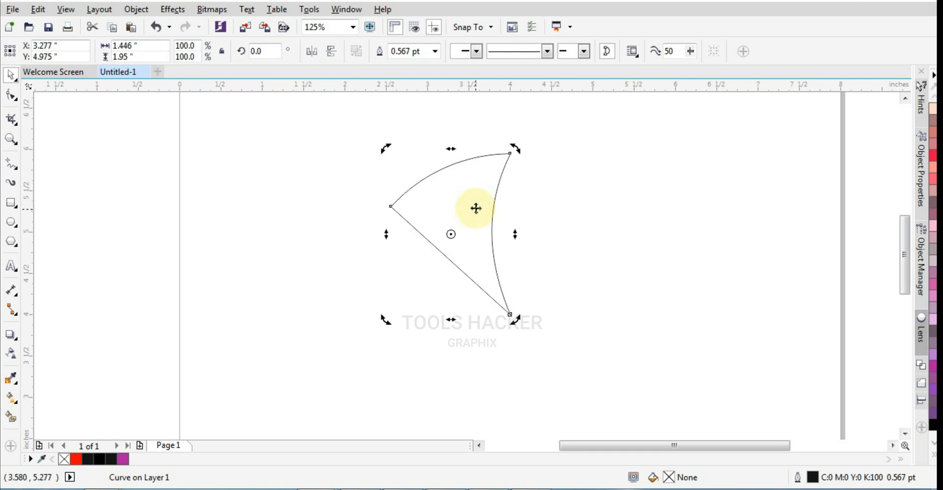
pyautogui.moveTo(518, 155); pyautogui.dragTo(556, 173)
pyautogui.hotkey('ctrl', 'z')
pyautogui.moveTo(450, 234)
pyautogui.mouseDown()
pyautogui.moveTo(473, 289)
pyautogui.moveTo(498, 313)
pyautogui.mouseUp()
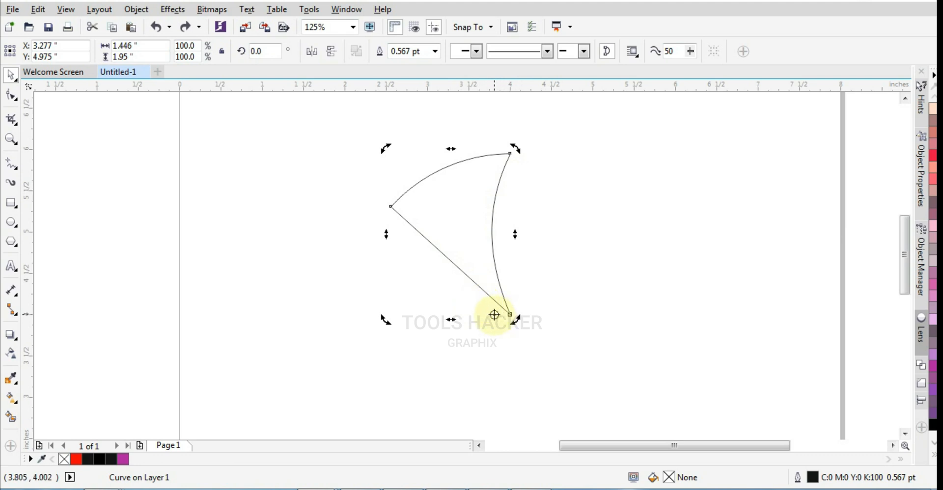
pyautogui.moveTo(515, 153); pyautogui.dragTo(571, 190)
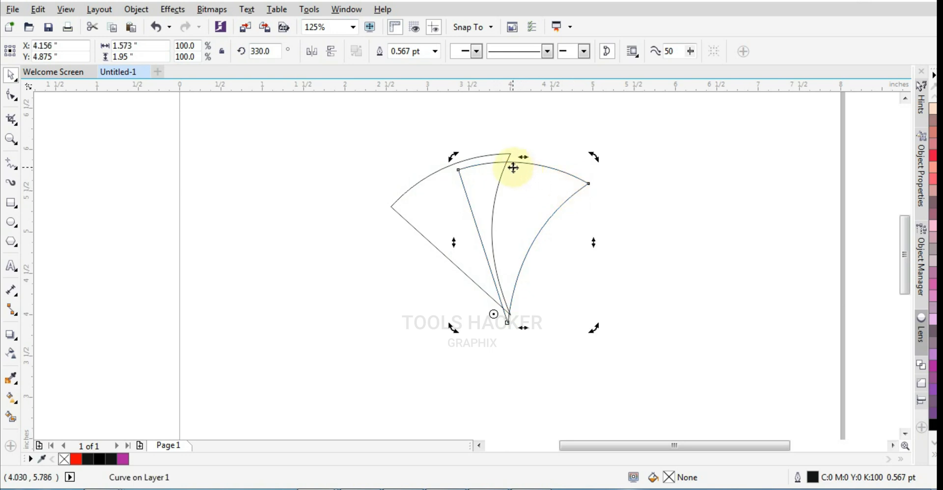
# Draw an ellipse about 0.121 by 0.196 in at the original shape's upper-right tip and align its top with the tip
pyautogui.scroll(2, 506, 165)
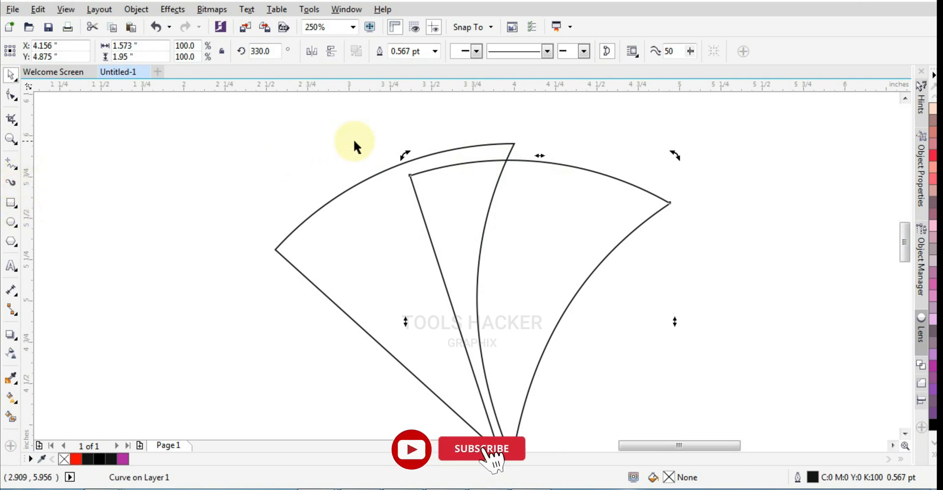
pyautogui.scroll(4, 502, 147)
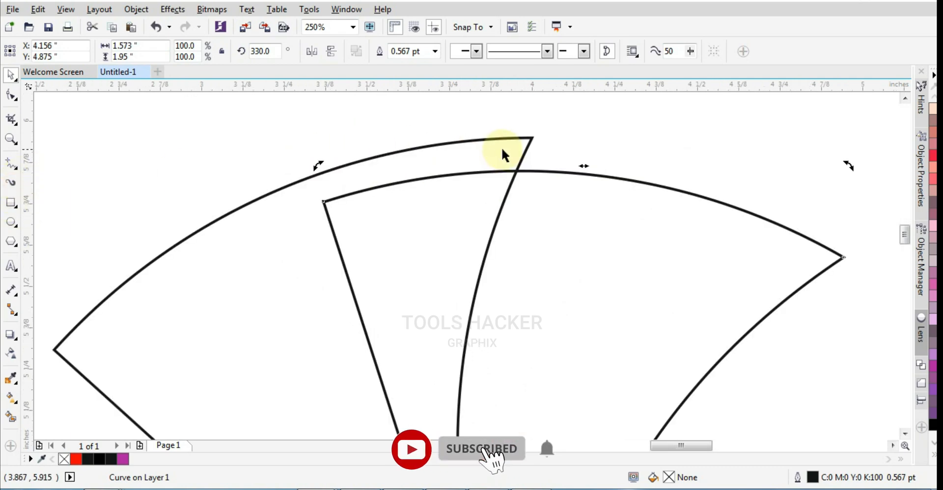
pyautogui.click(14, 222)
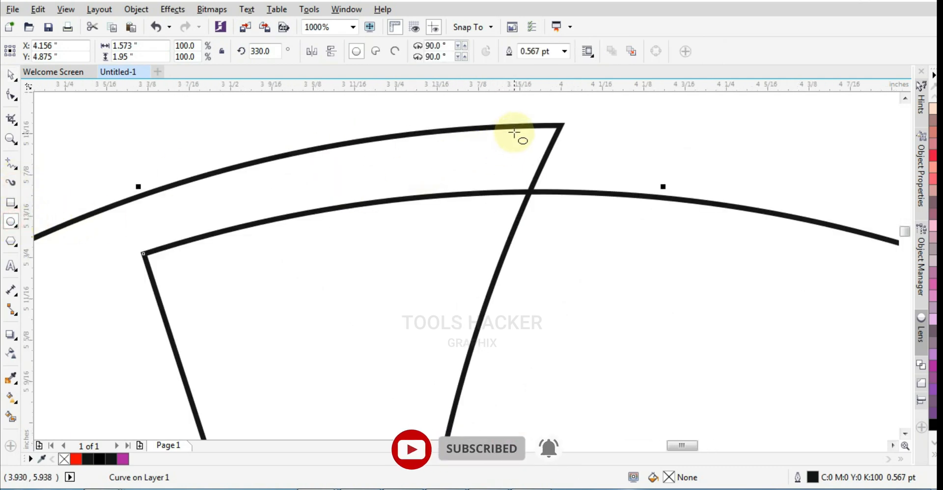
pyautogui.moveTo(517, 127); pyautogui.dragTo(601, 260)
pyautogui.click(16, 76)
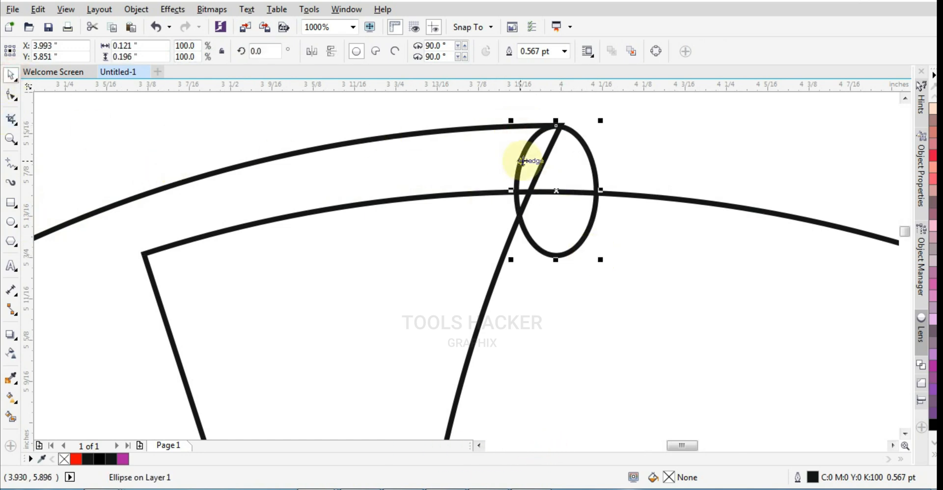
pyautogui.scroll(1, 562, 136)
pyautogui.moveTo(579, 144); pyautogui.dragTo(590, 145)
pyautogui.scroll(-1, 455, 157)
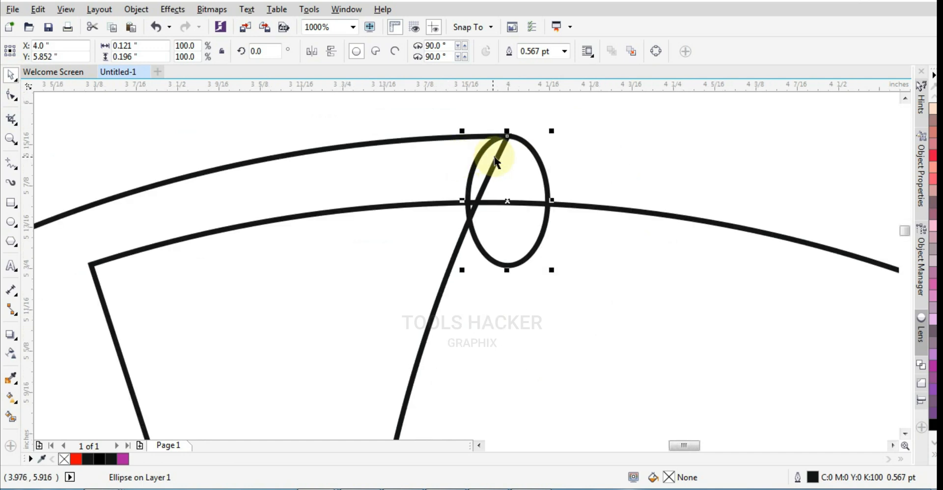
pyautogui.scroll(1, 496, 154)
pyautogui.scroll(-1, 490, 209)
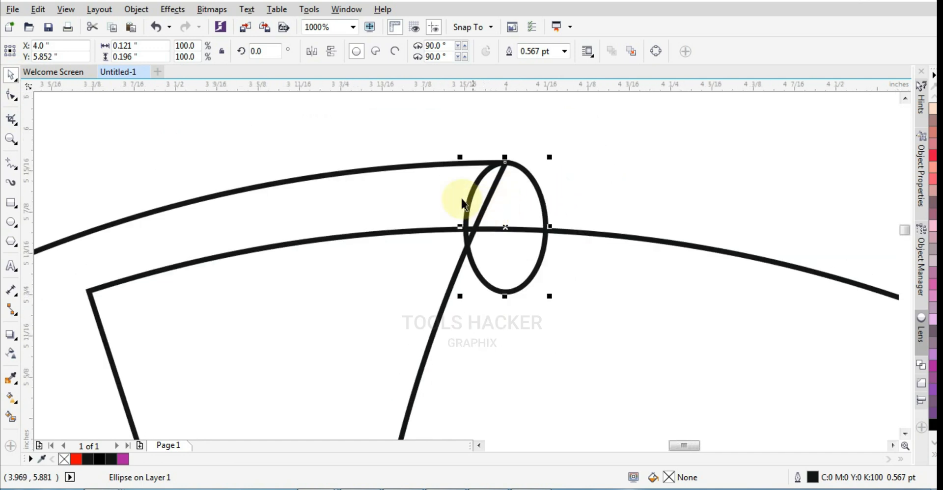
pyautogui.click(444, 192)
pyautogui.click(545, 213)
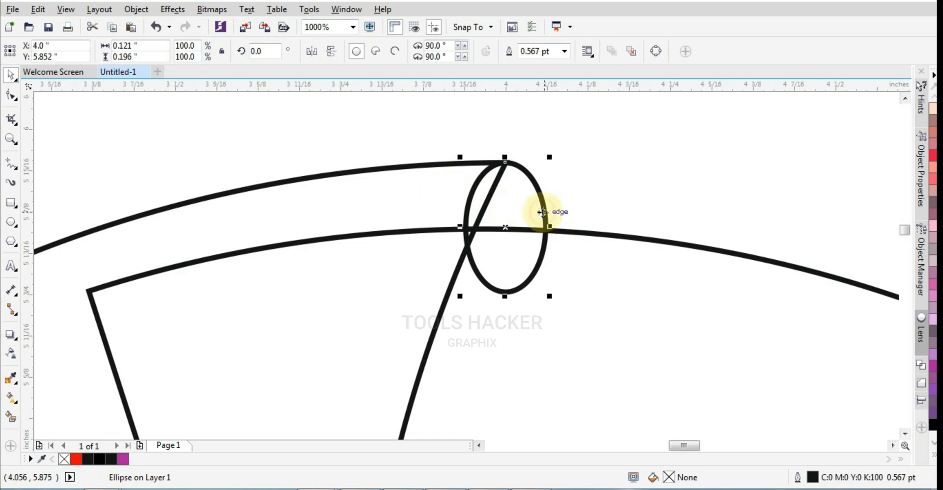
pyautogui.click(408, 176)
pyautogui.keyDown('shift'); pyautogui.click(501, 208); pyautogui.keyUp('shift')
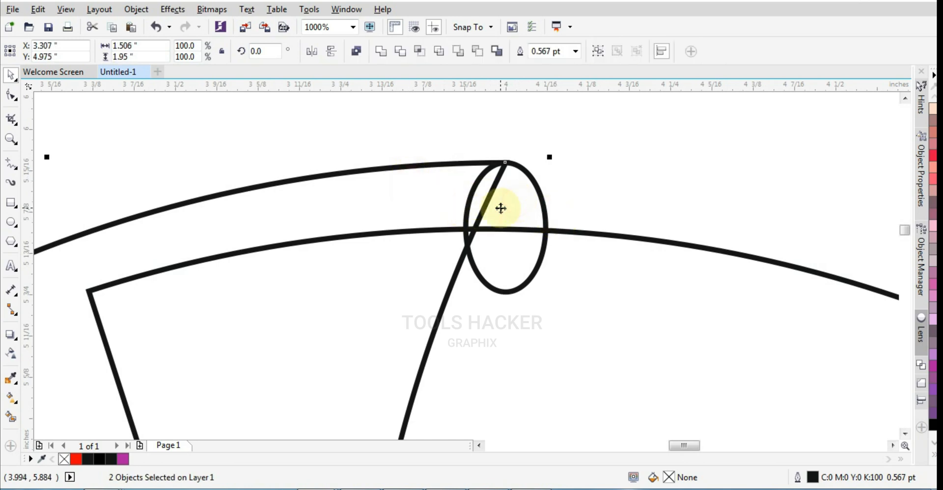
pyautogui.click(318, 56)
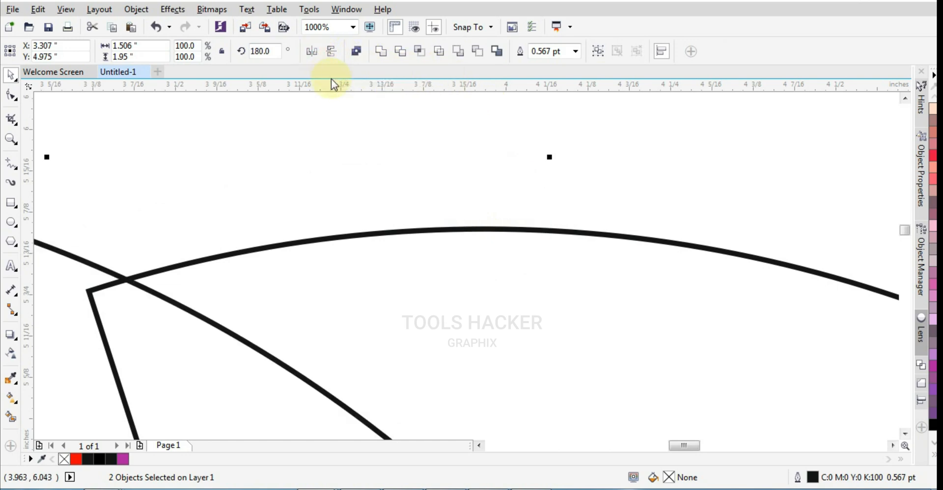
pyautogui.hotkey('ctrl', 'z')
# Trim away the part of the small ellipse that overlaps the original curved shape
pyautogui.click(381, 114)
pyautogui.click(421, 169)
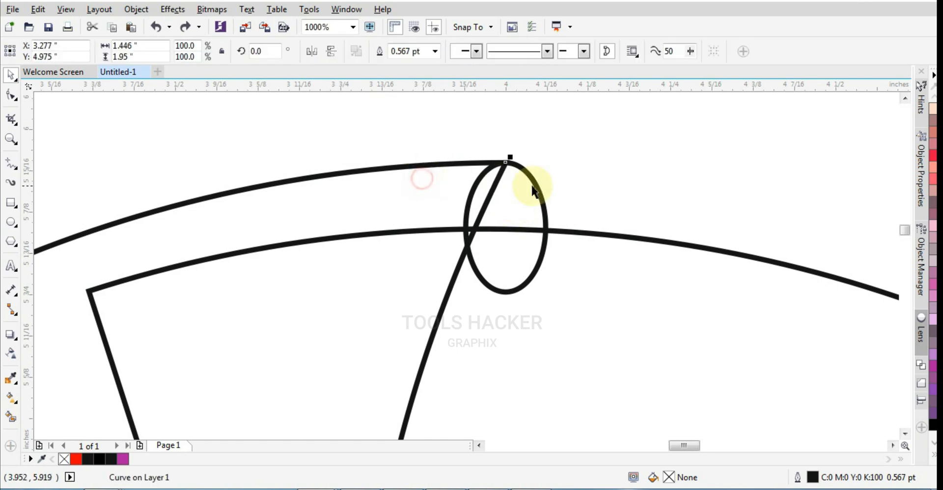
pyautogui.keyDown('shift'); pyautogui.click(536, 186); pyautogui.keyUp('shift')
pyautogui.click(404, 55)
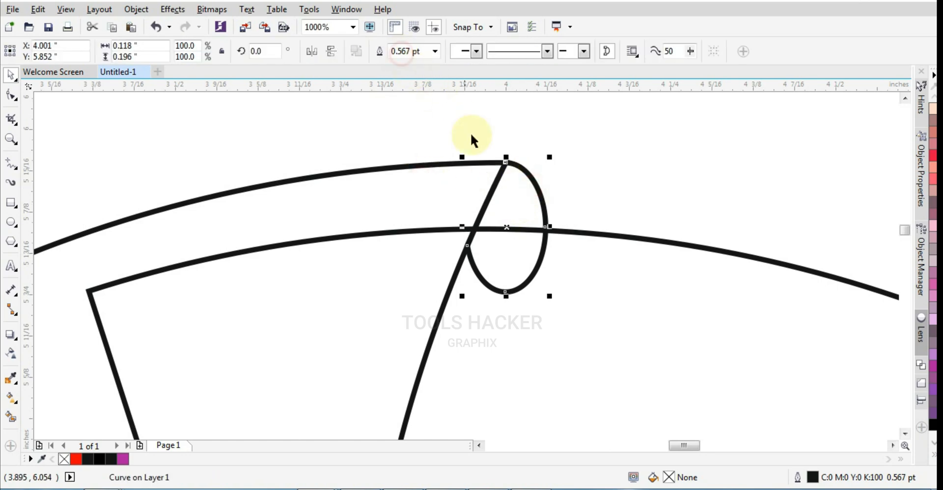
# Trim the remaining ellipse piece with the rotated copy, leaving only the part above the copy's upper edge
pyautogui.click(528, 204)
pyautogui.click(573, 238)
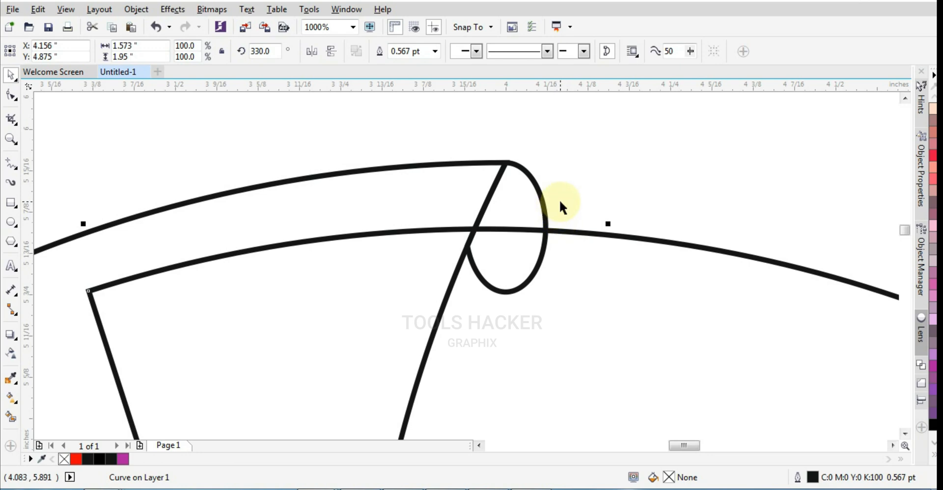
pyautogui.keyDown('shift'); pyautogui.click(542, 201); pyautogui.keyUp('shift')
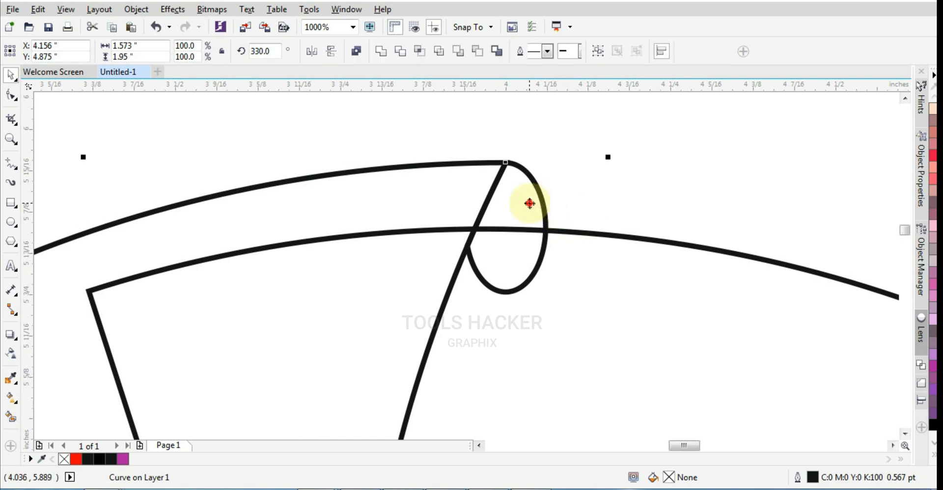
pyautogui.click(392, 56)
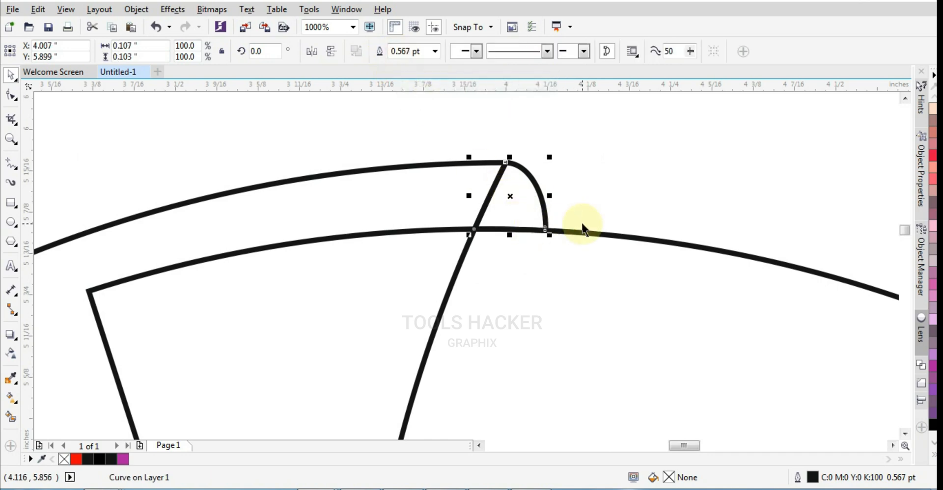
# Delete the rotated copy of the curved shape
pyautogui.click(585, 244)
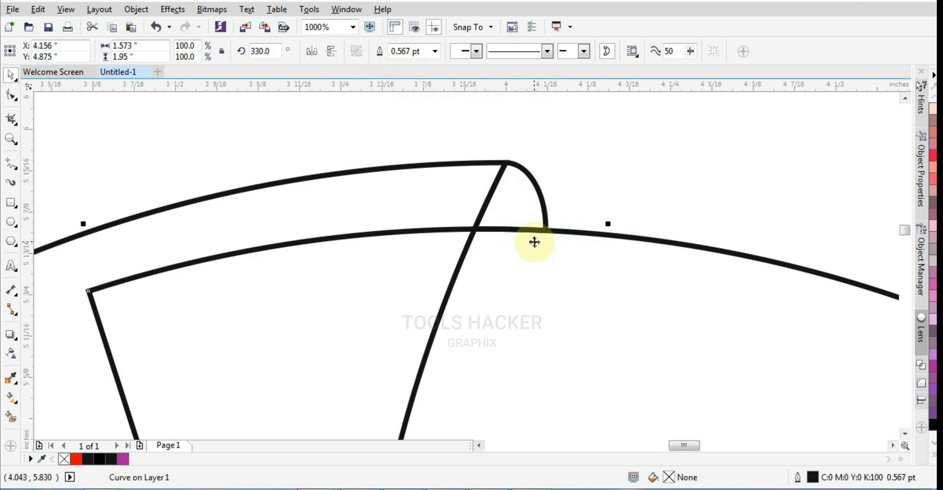
pyautogui.scroll(-2, 540, 236)
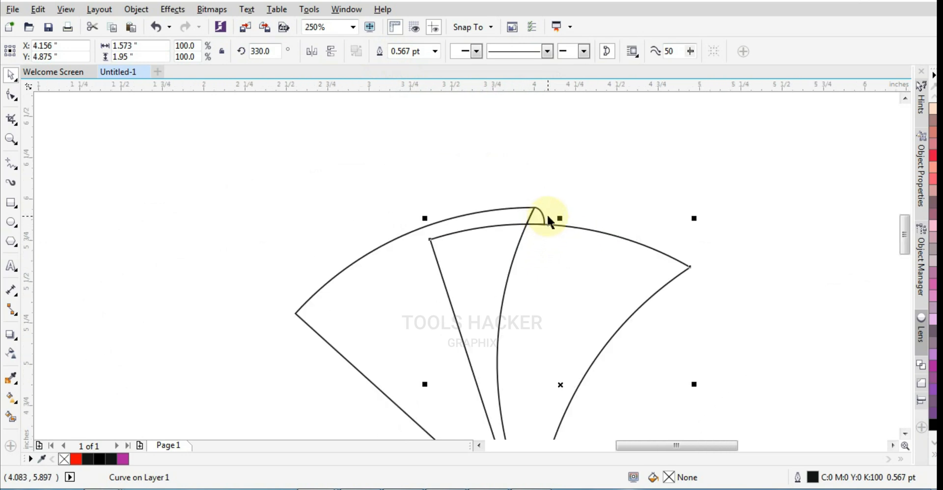
pyautogui.press('Delete')
# Fill the small trimmed piece at the shape's tip with black
pyautogui.click(542, 215)
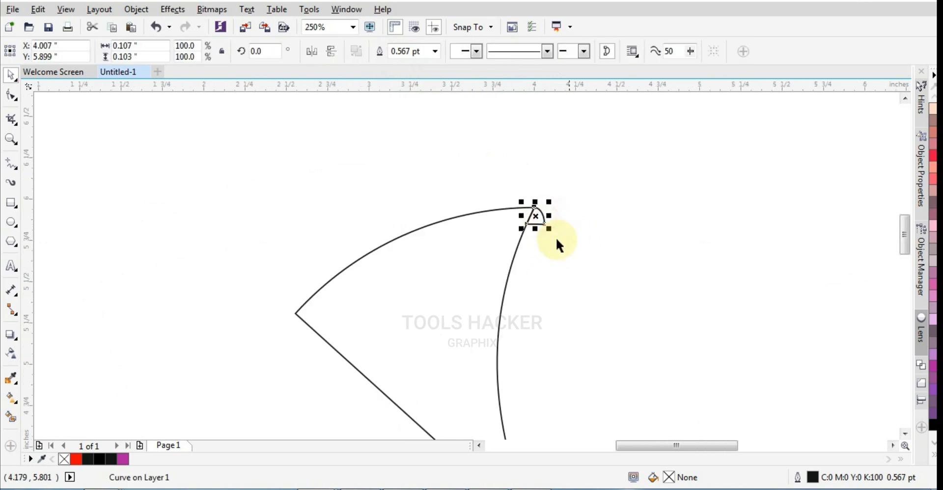
pyautogui.click(932, 427)
pyautogui.click(719, 274)
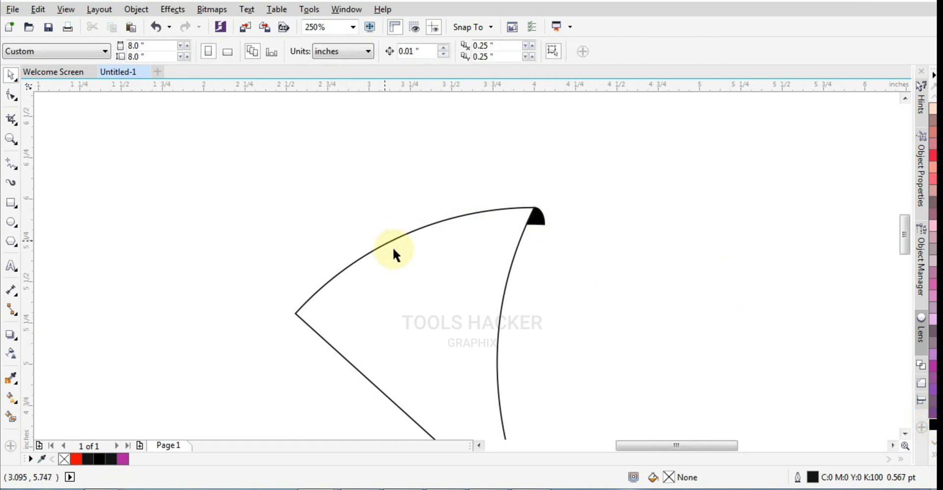
# Apply a linear black-to-white fountain fill to the large curved shape, running from its left corner toward the concave edge
pyautogui.click(506, 210)
pyautogui.scroll(-1, 507, 210)
pyautogui.scroll(1, 496, 248)
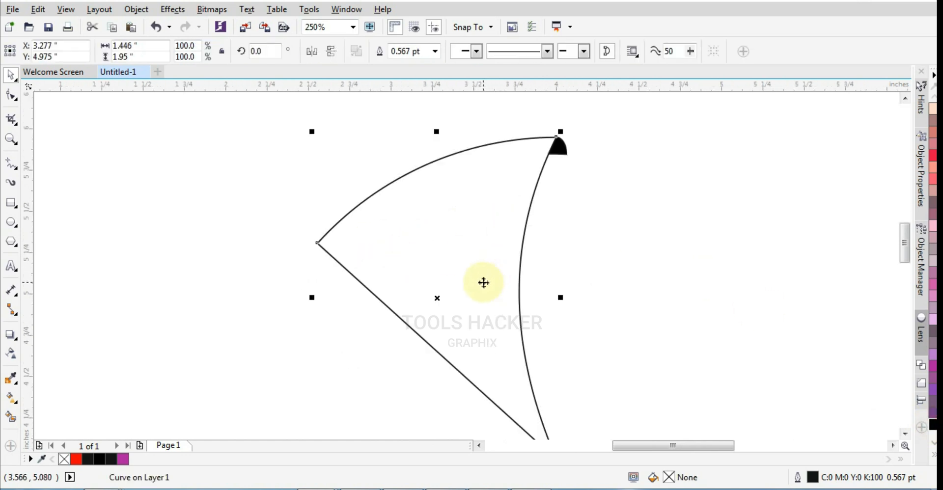
pyautogui.click(459, 266)
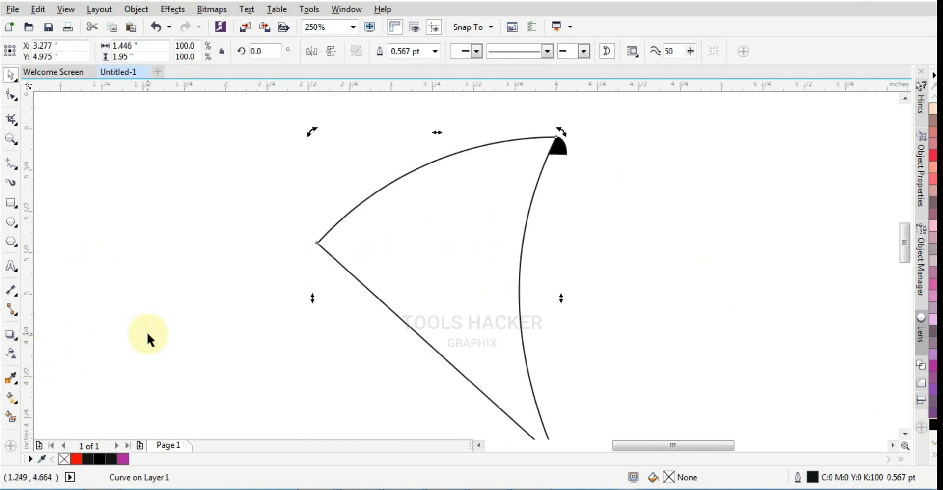
pyautogui.scroll(-1, 331, 261)
pyautogui.scroll(1, 359, 298)
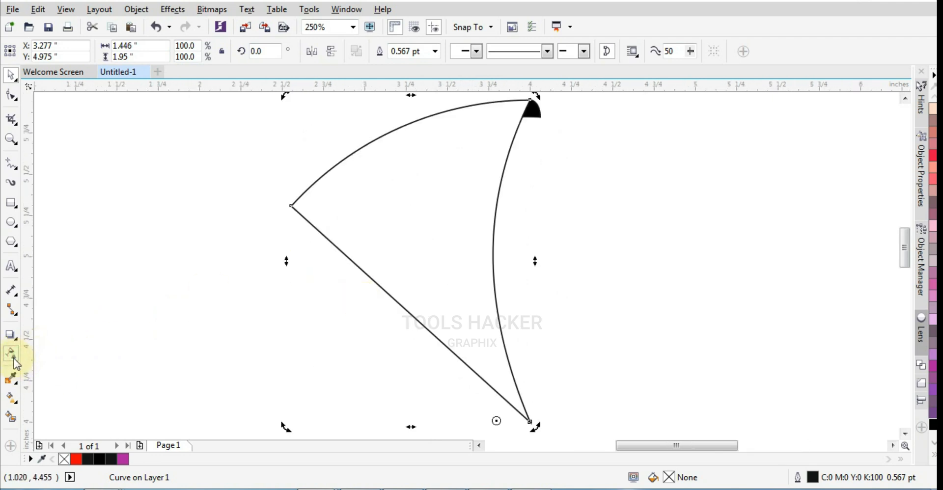
pyautogui.moveTo(11, 395)
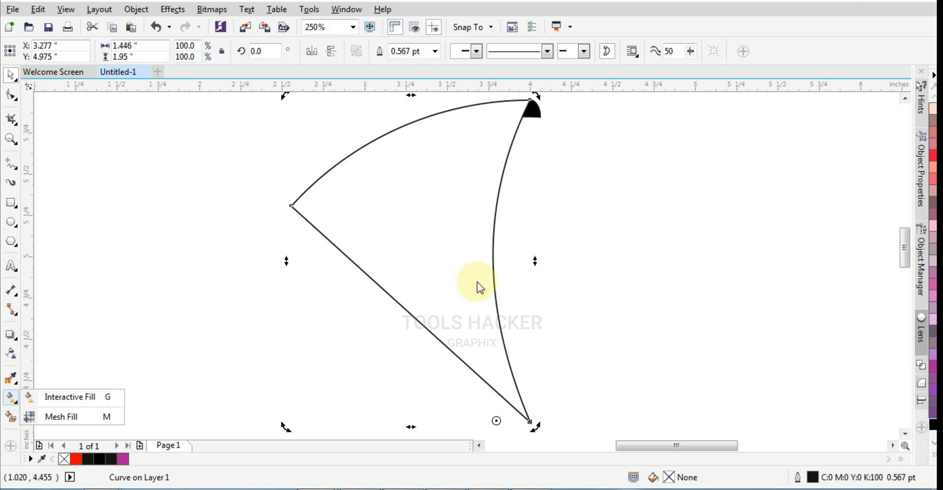
pyautogui.scroll(-1, 479, 281)
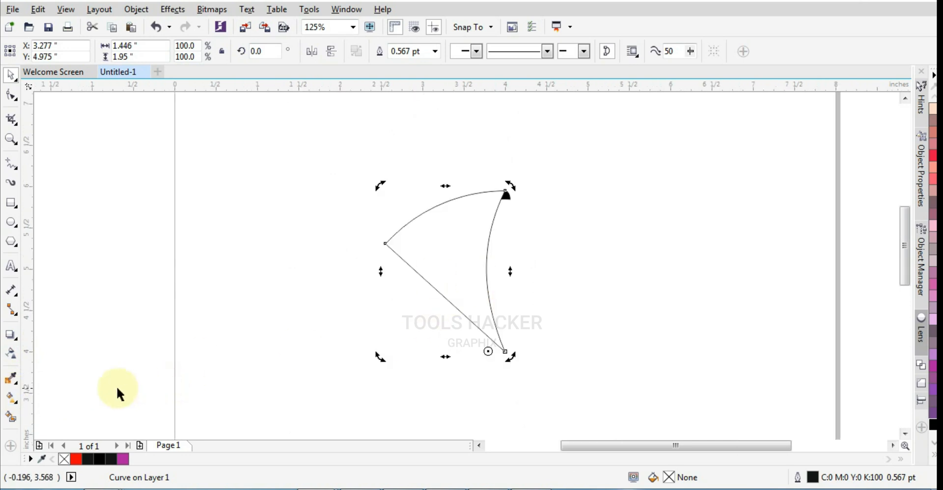
pyautogui.click(15, 399)
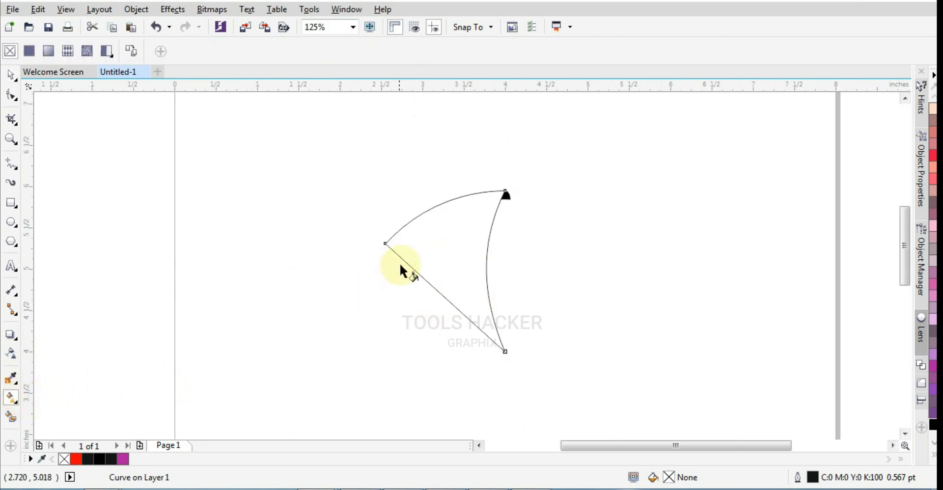
pyautogui.moveTo(404, 256); pyautogui.dragTo(482, 244)
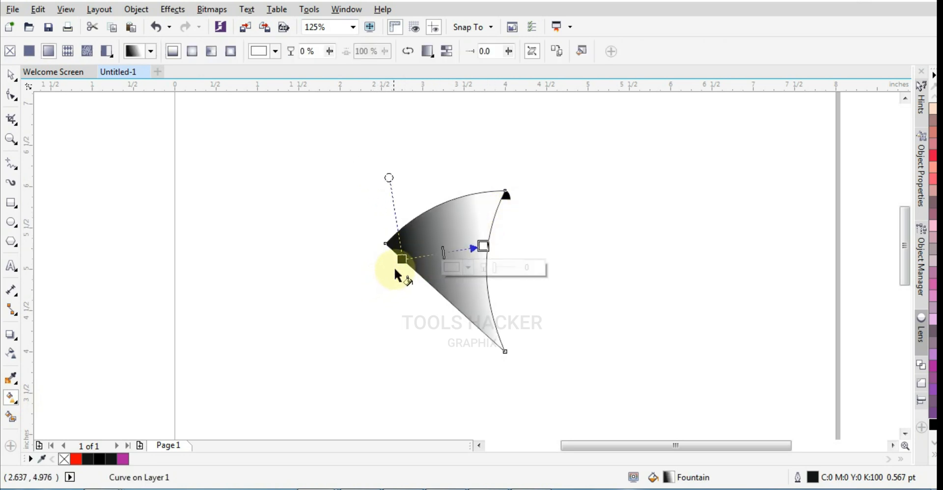
# Shift the gradient's start and end points slightly, and set its end colour to purple-magenta
pyautogui.moveTo(402, 259); pyautogui.dragTo(417, 268)
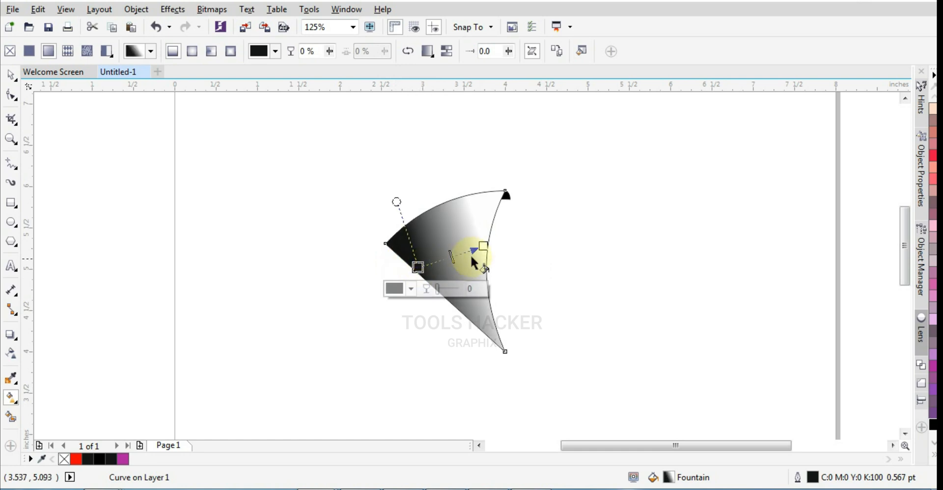
pyautogui.moveTo(483, 247); pyautogui.dragTo(482, 255)
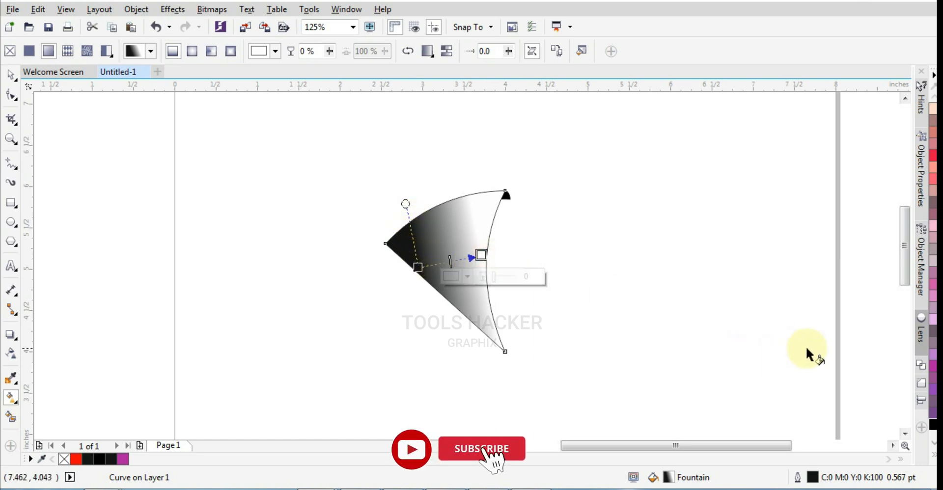
pyautogui.click(932, 364)
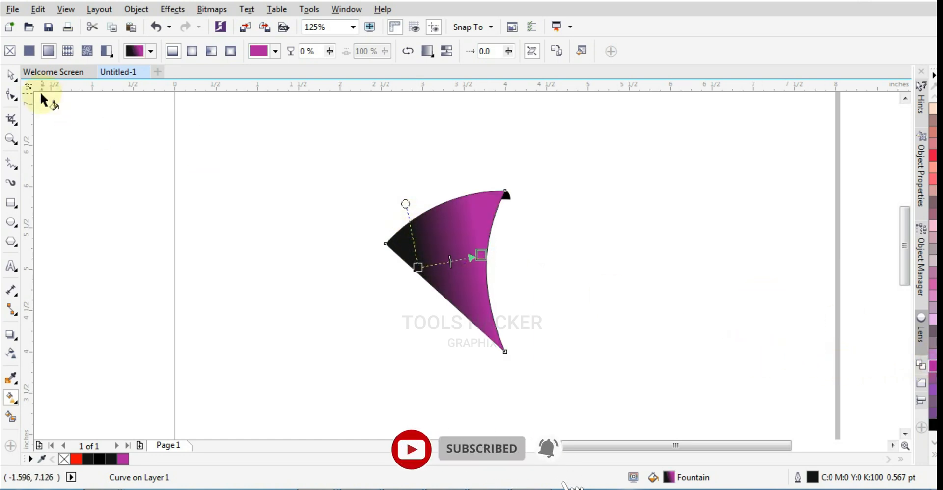
# Remove the outlines from both the gradient-filled shape and the small black piece
pyautogui.click(10, 75)
pyautogui.click(347, 145)
pyautogui.moveTo(347, 144); pyautogui.dragTo(610, 380)
pyautogui.click(932, 453)
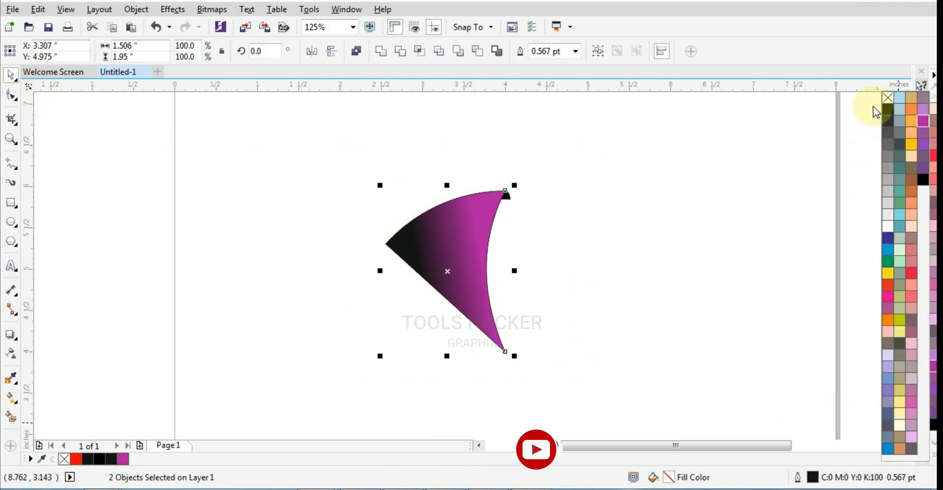
pyautogui.rightClick(887, 103)
pyautogui.click(526, 256)
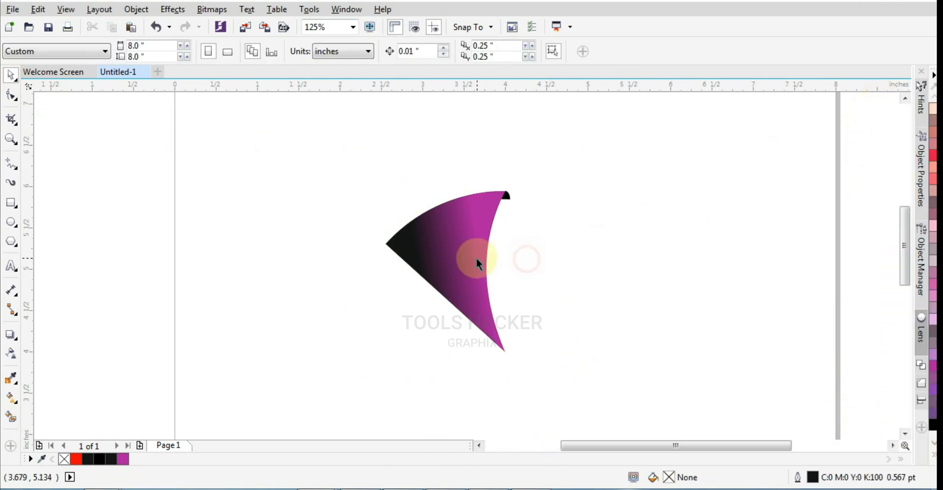
pyautogui.click(477, 258)
pyautogui.click(475, 258)
pyautogui.click(565, 258)
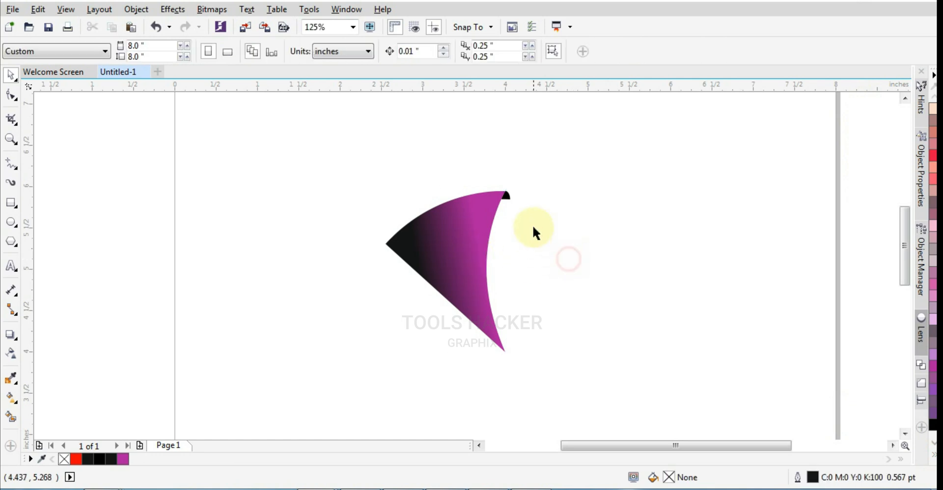
# Group the gradient shape with its small black corner, and move the group's rotation centre just beside the blade's lower tip
pyautogui.moveTo(555, 162); pyautogui.dragTo(381, 388)
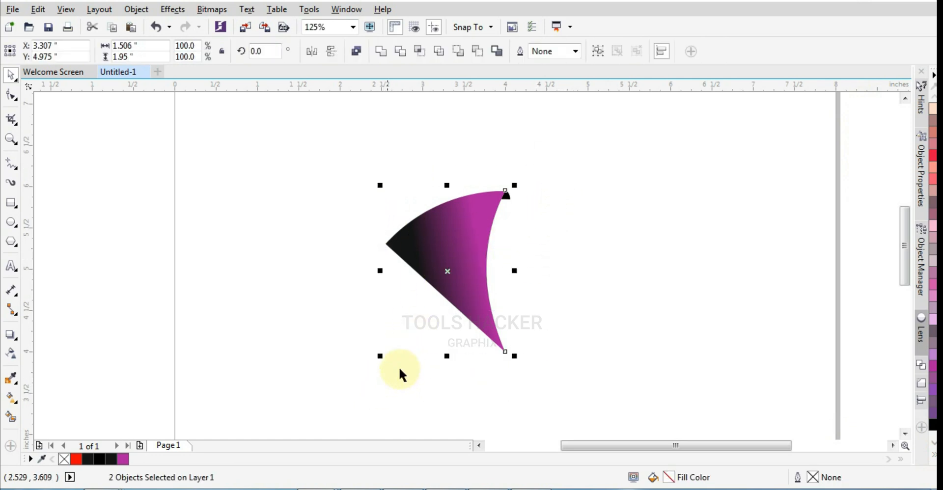
pyautogui.hotkey('ctrl', 'g')
pyautogui.click(449, 269)
pyautogui.moveTo(457, 301); pyautogui.dragTo(488, 352)
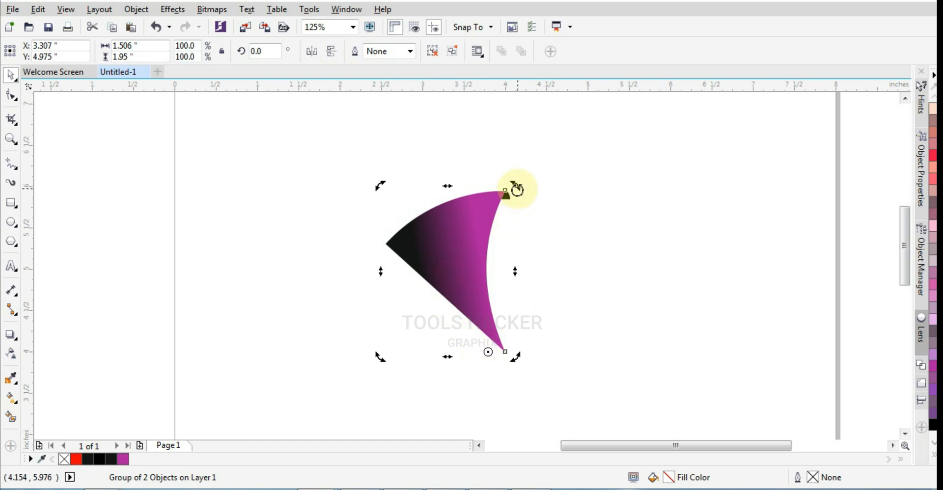
# Make a copy of the blade rotated 30° counter-clockwise about that centre, and repeat the duplication up to 330° to close the circle
pyautogui.moveTo(517, 189); pyautogui.dragTo(455, 240)
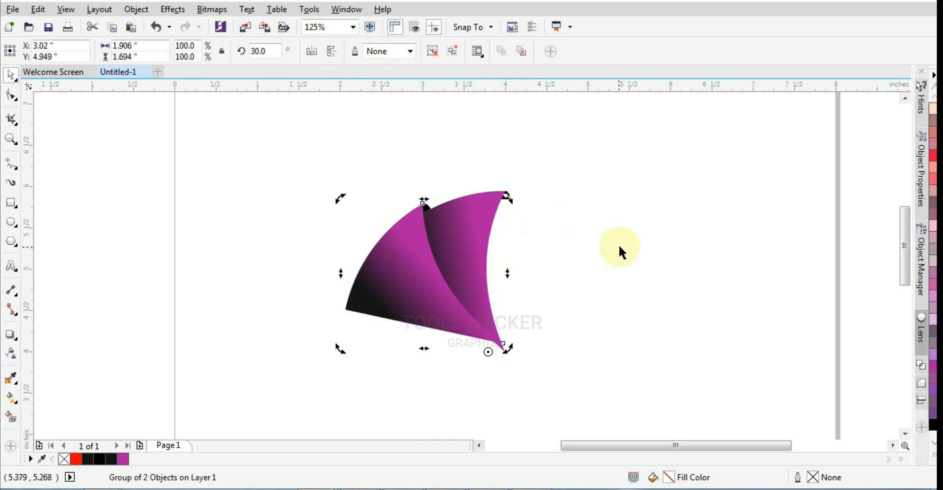
pyautogui.hotkey('ctrl', 'r')
pyautogui.hotkey('ctrl', 'r')
pyautogui.hotkey('ctrl', 'r')
pyautogui.hotkey('ctrl', 'r')
pyautogui.hotkey('ctrl', 'r')
pyautogui.hotkey('ctrl', 'r')
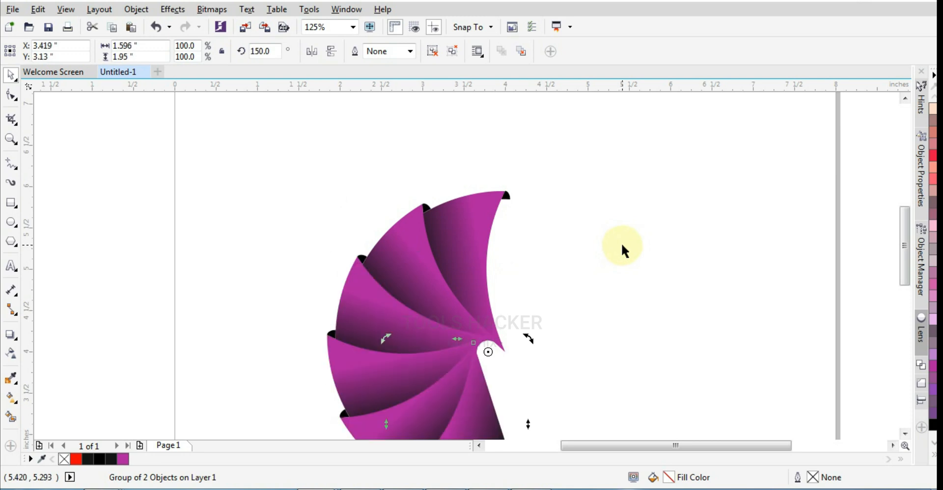
pyautogui.hotkey('ctrl', 'r')
pyautogui.hotkey('ctrl', 'r')
pyautogui.hotkey('ctrl', 'r')
pyautogui.hotkey('ctrl', 'r')
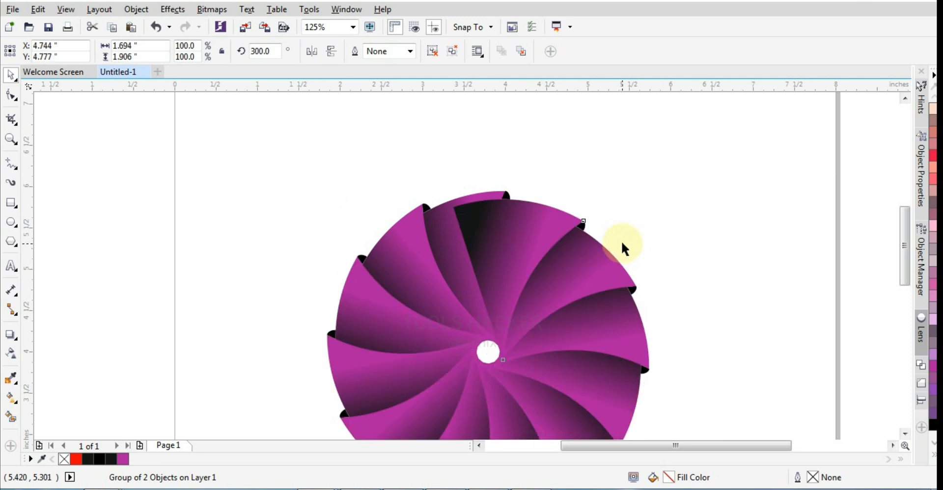
# Send the last copied blade, the one rotated 330°, behind all the other blades
pyautogui.click(546, 179)
pyautogui.click(504, 213)
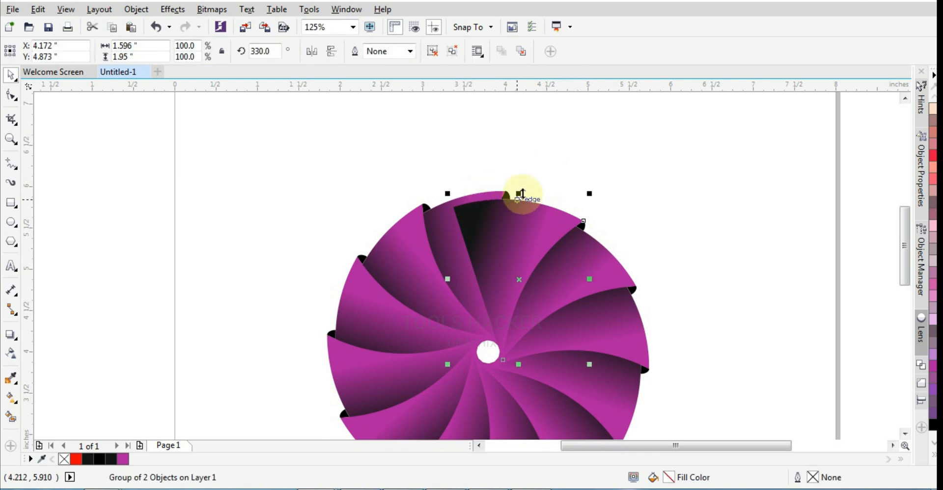
pyautogui.hotkey('shift', 'pagedown')
# Trim the 330° blade with the original blade, and bring the trimmed blade to the front
pyautogui.click(479, 225)
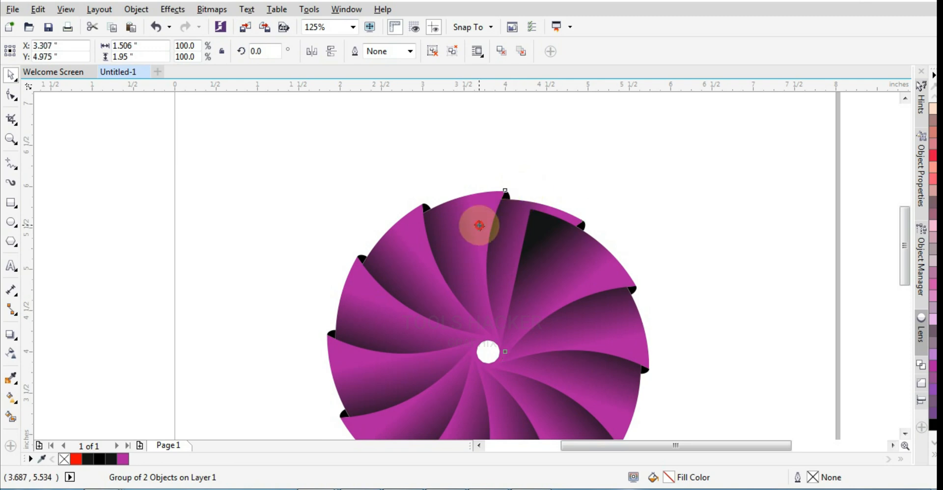
pyautogui.keyDown('shift'); pyautogui.click(570, 216); pyautogui.keyUp('shift')
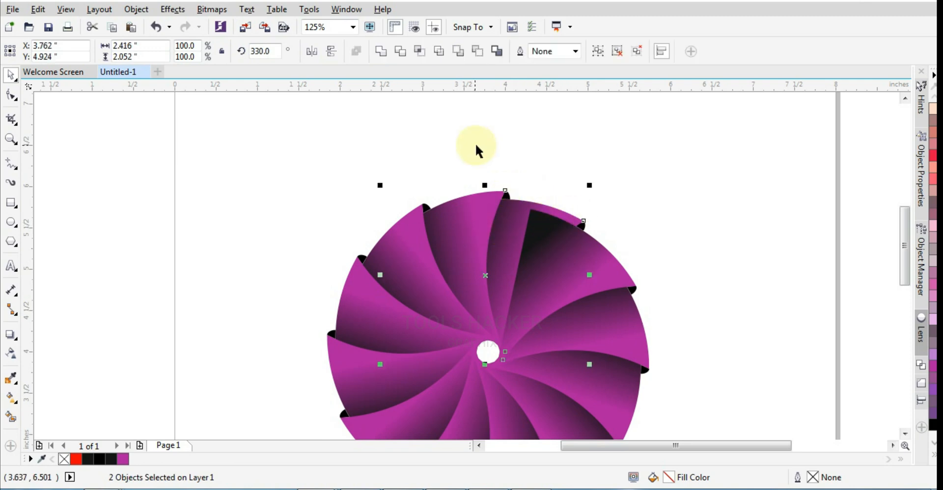
pyautogui.click(401, 53)
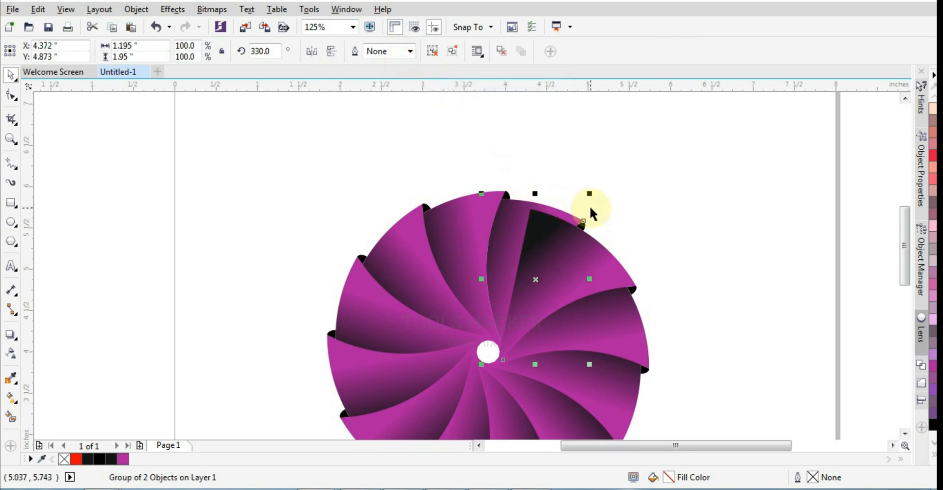
pyautogui.hotkey('shift', 'pageup')
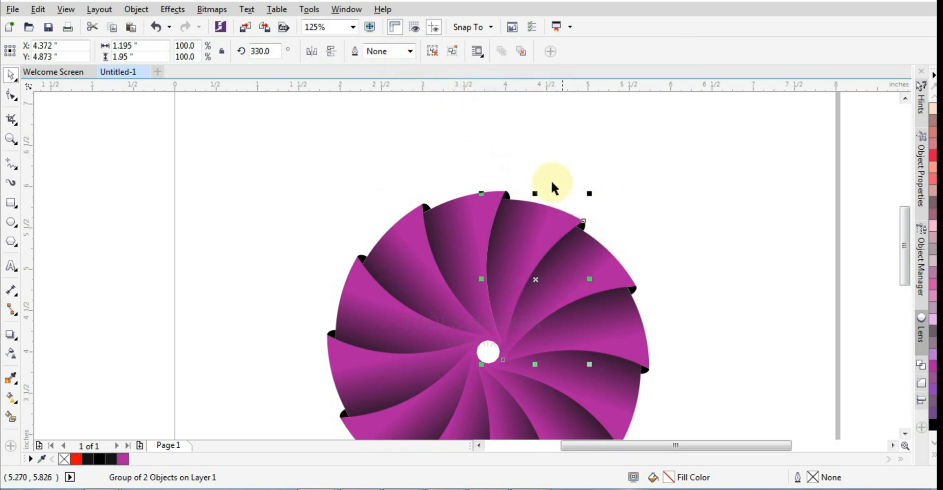
# Set the gradient end colour of the trimmed 330° blade to light blue
pyautogui.scroll(-2, 524, 163)
pyautogui.click(11, 138)
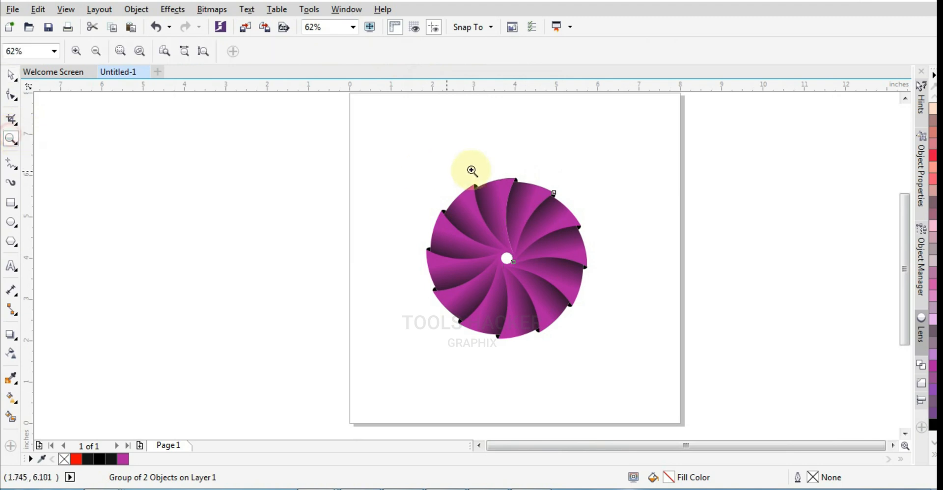
pyautogui.moveTo(411, 170); pyautogui.dragTo(604, 353)
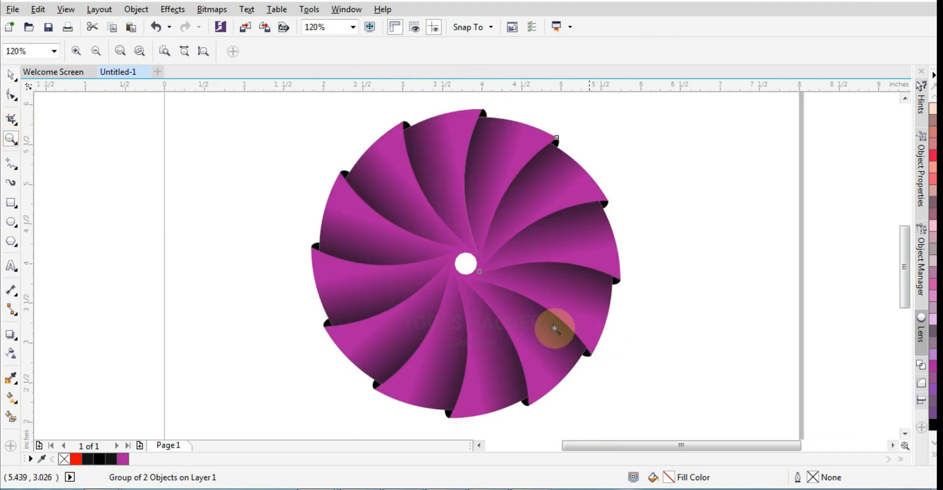
pyautogui.rightClick(492, 269)
pyautogui.click(489, 266)
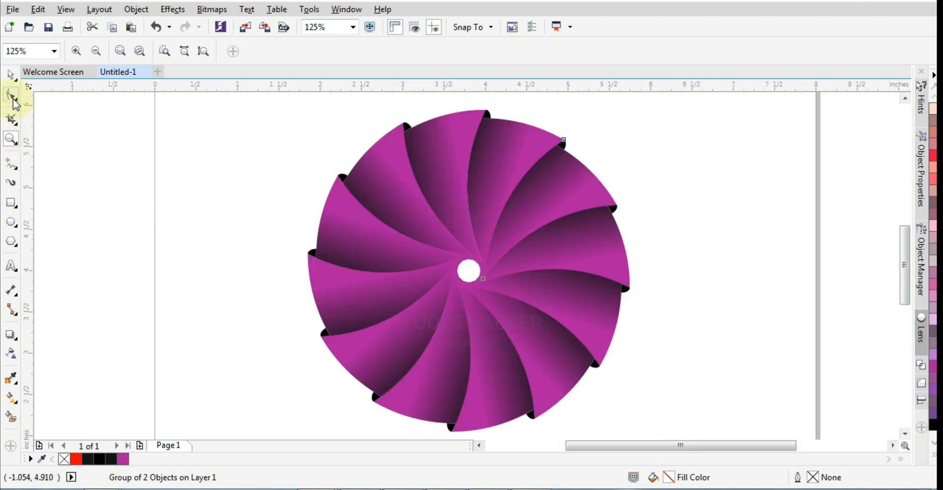
pyautogui.click(12, 76)
pyautogui.click(516, 189)
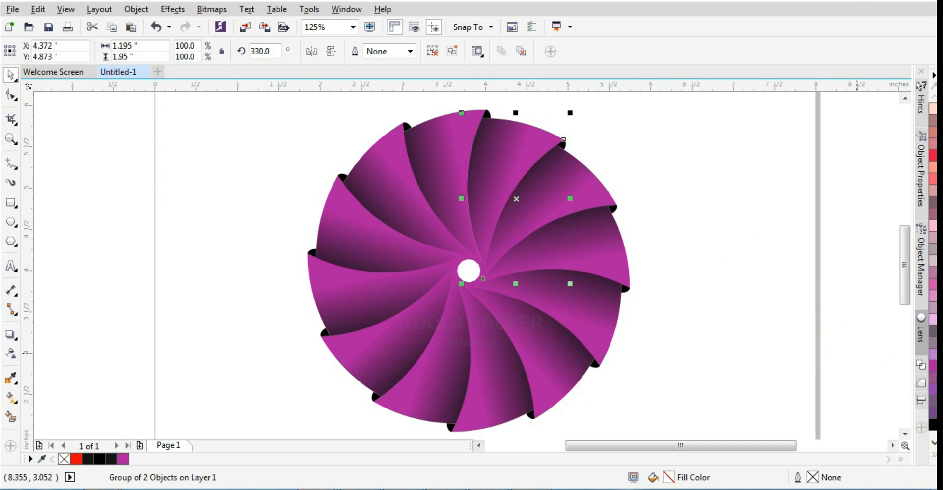
pyautogui.click(11, 397)
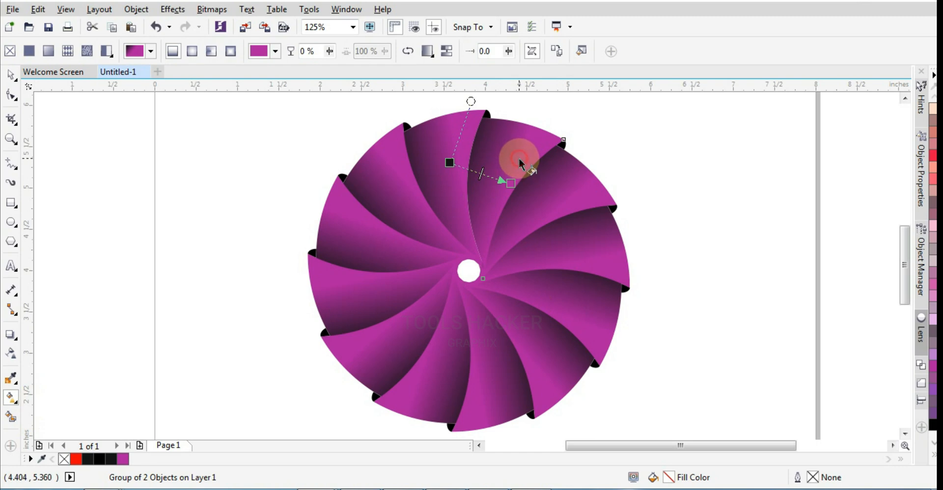
pyautogui.click(511, 182)
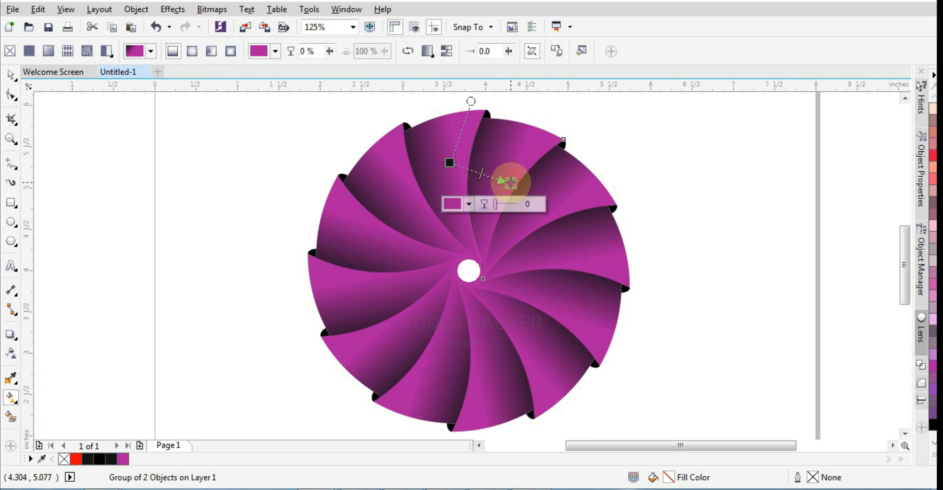
pyautogui.click(929, 462)
pyautogui.click(900, 215)
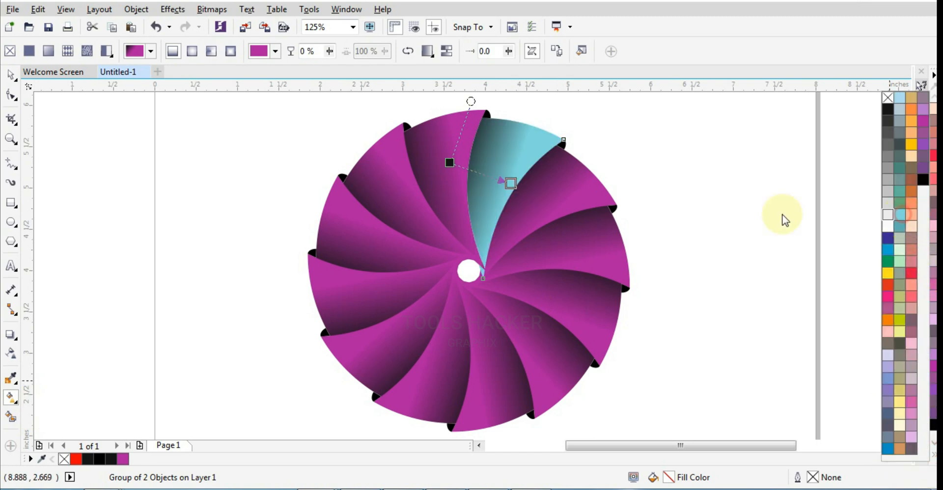
# Set the gradient end colour of the blade clockwise of the light blue one to yellow-green
pyautogui.click(594, 206)
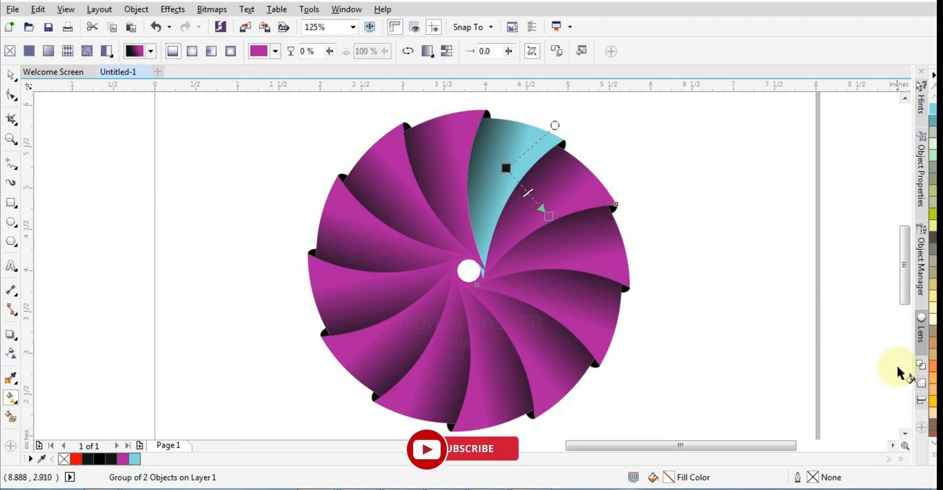
pyautogui.click(934, 457)
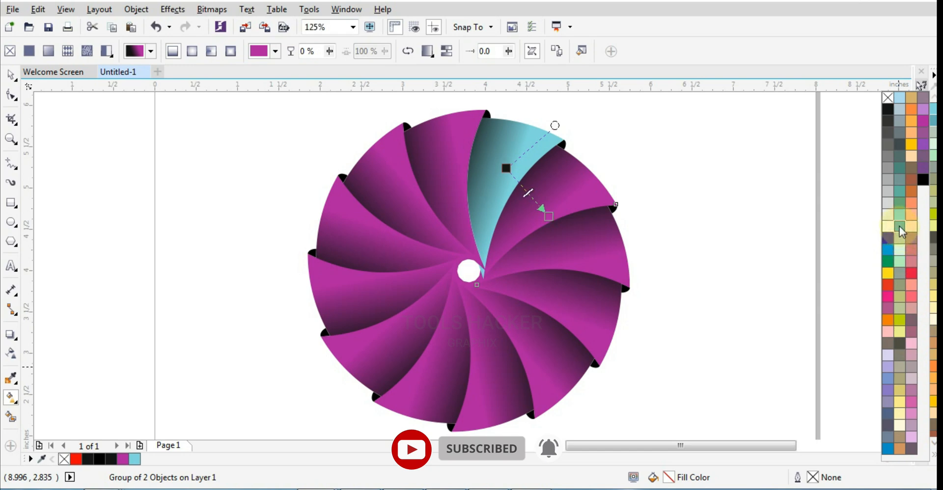
pyautogui.moveTo(902, 231); pyautogui.dragTo(550, 217)
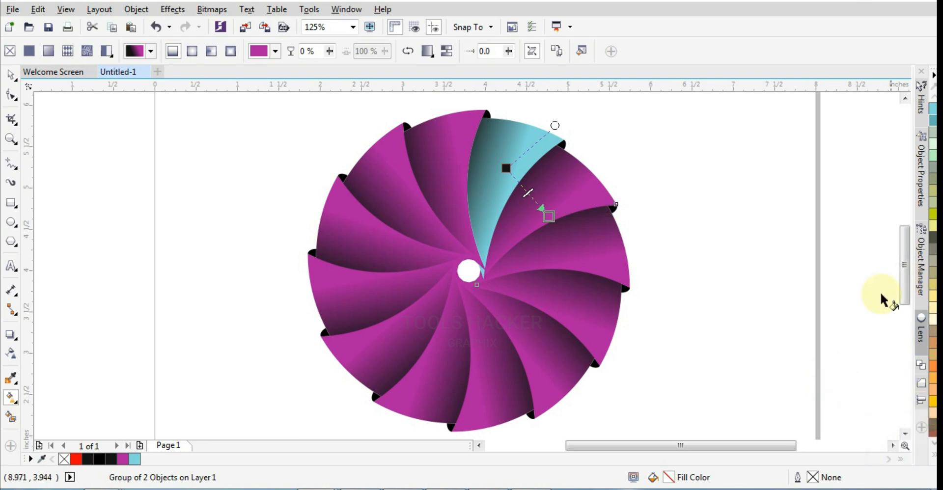
pyautogui.click(933, 456)
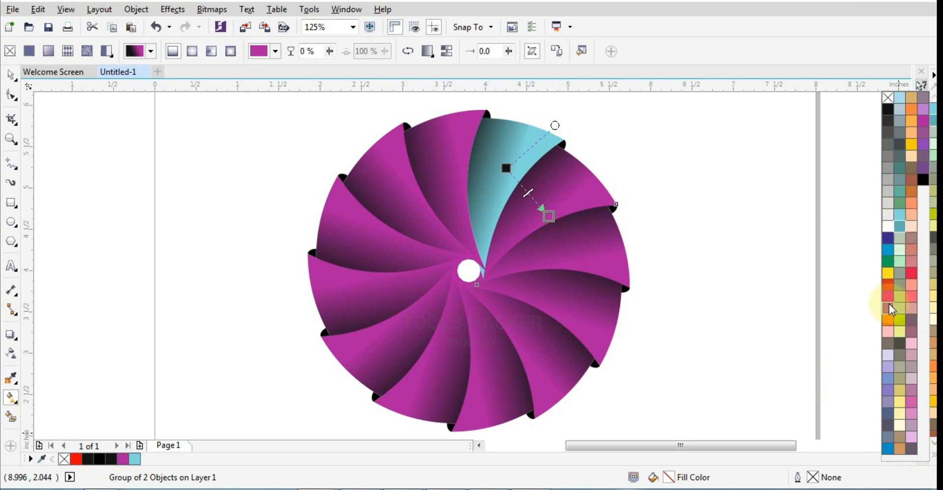
pyautogui.click(888, 265)
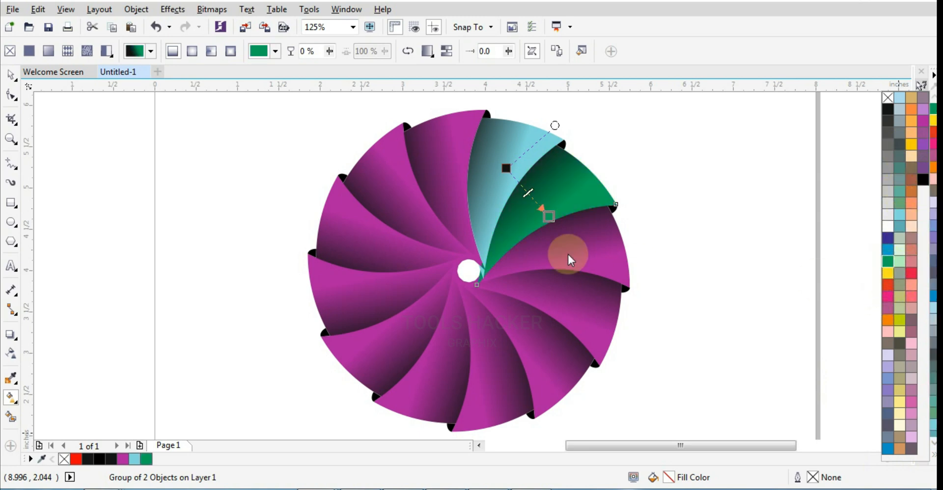
pyautogui.click(899, 320)
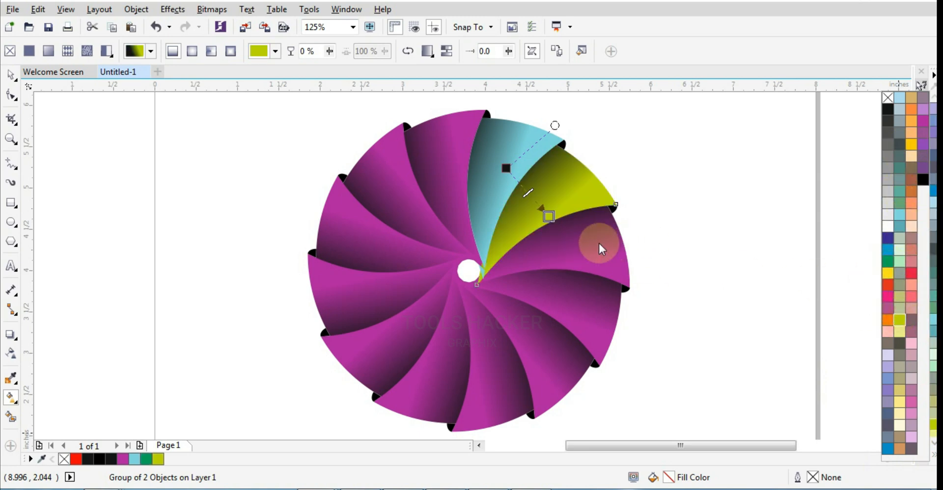
# Set the gradient end colour of the blade clockwise of the yellow-green one to golden yellow
pyautogui.click(599, 241)
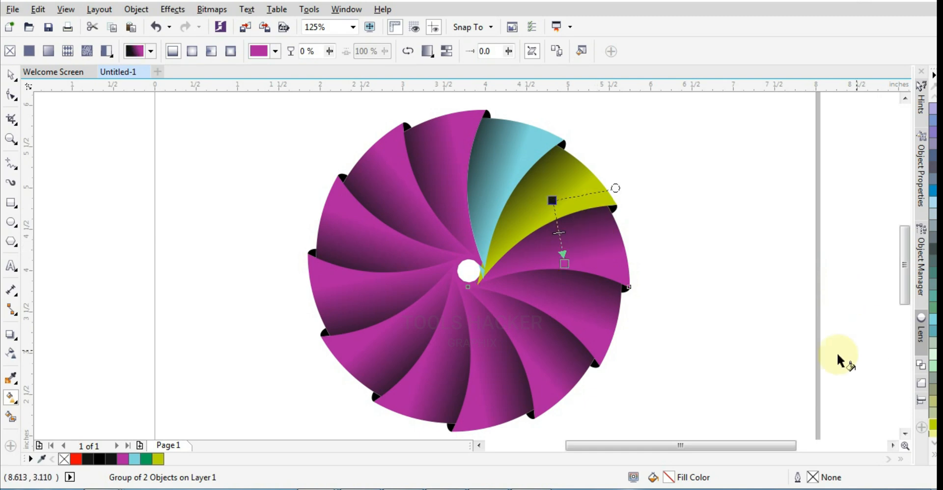
pyautogui.click(934, 457)
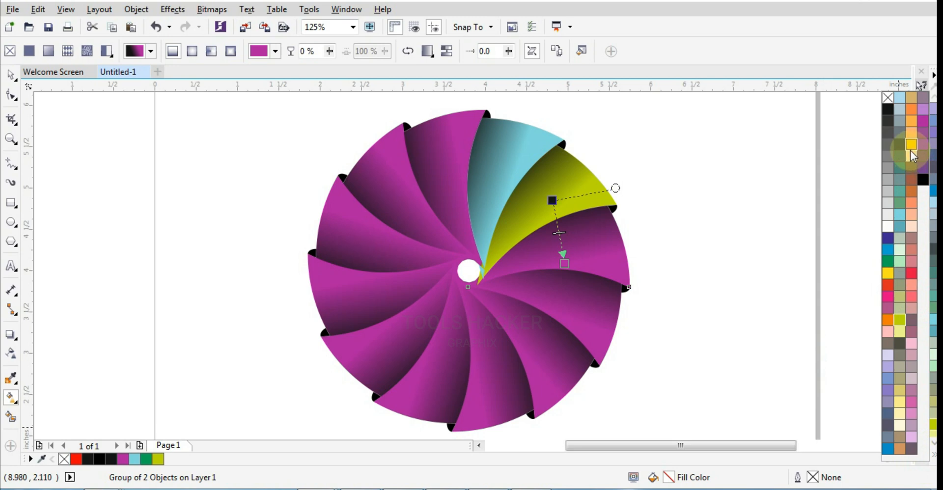
pyautogui.moveTo(911, 148); pyautogui.dragTo(620, 266)
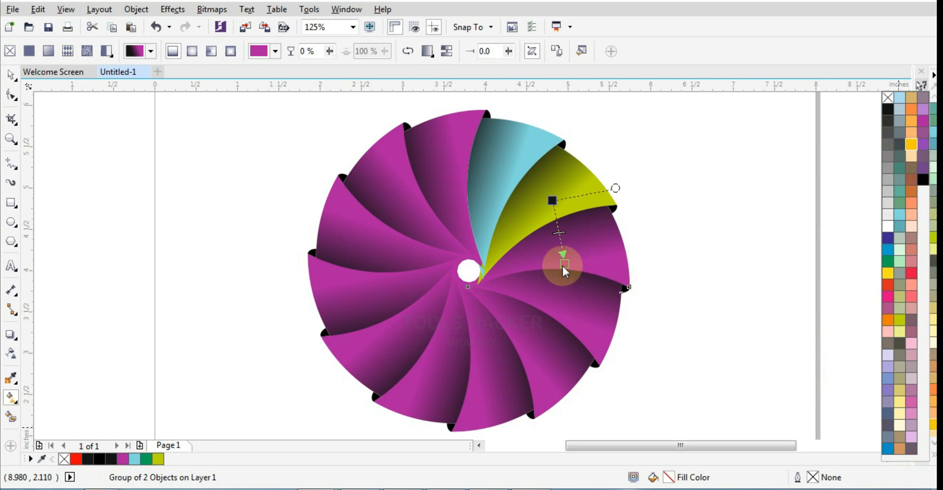
pyautogui.moveTo(564, 267); pyautogui.dragTo(565, 265)
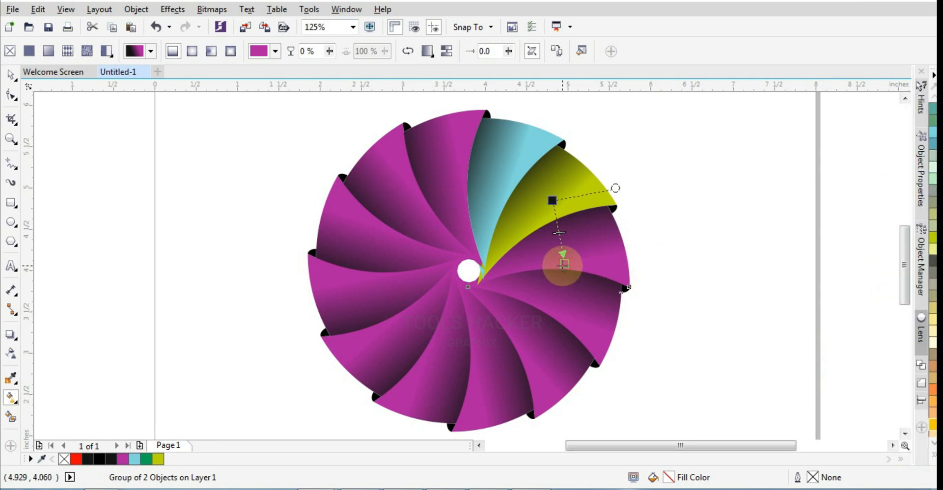
pyautogui.click(933, 429)
# Set the gradient end colour of the blade clockwise of the golden yellow one to orange
pyautogui.click(568, 325)
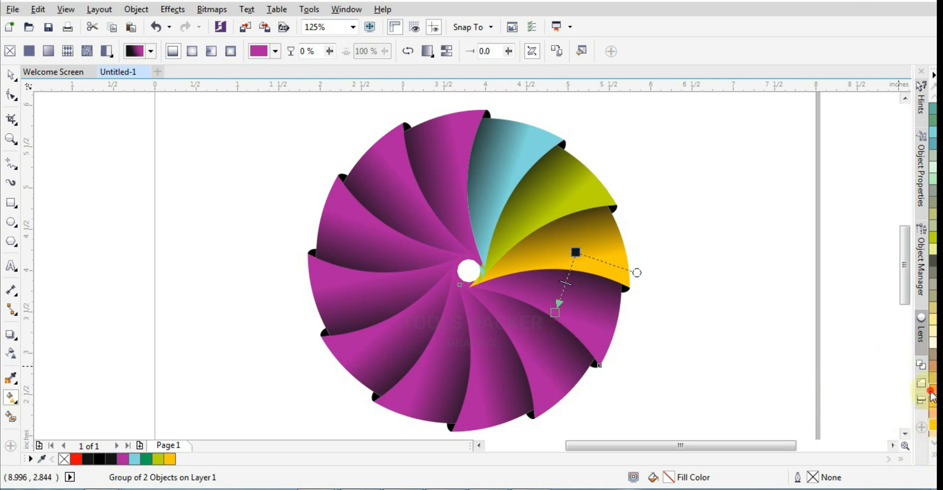
pyautogui.click(555, 313)
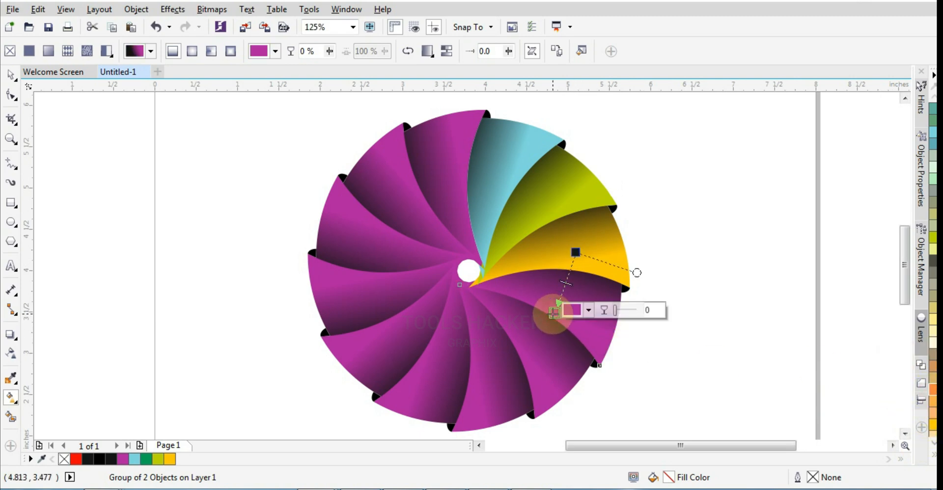
pyautogui.click(932, 390)
# Set the gradient end colour of the blade clockwise of the orange one to hot pink
pyautogui.click(560, 370)
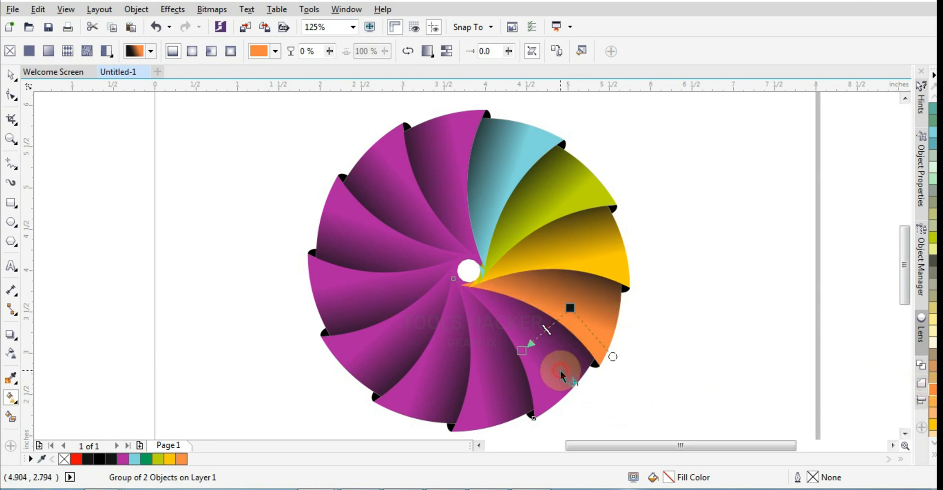
pyautogui.click(933, 458)
pyautogui.click(544, 351)
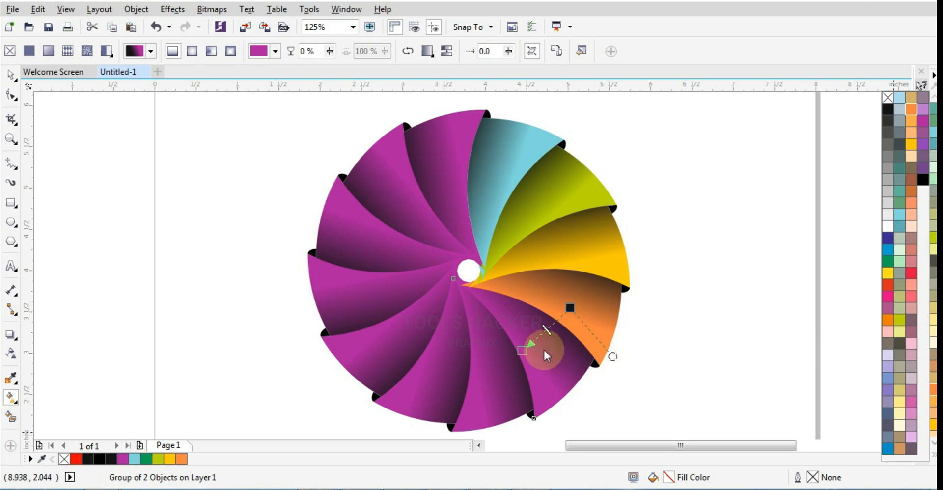
pyautogui.click(933, 459)
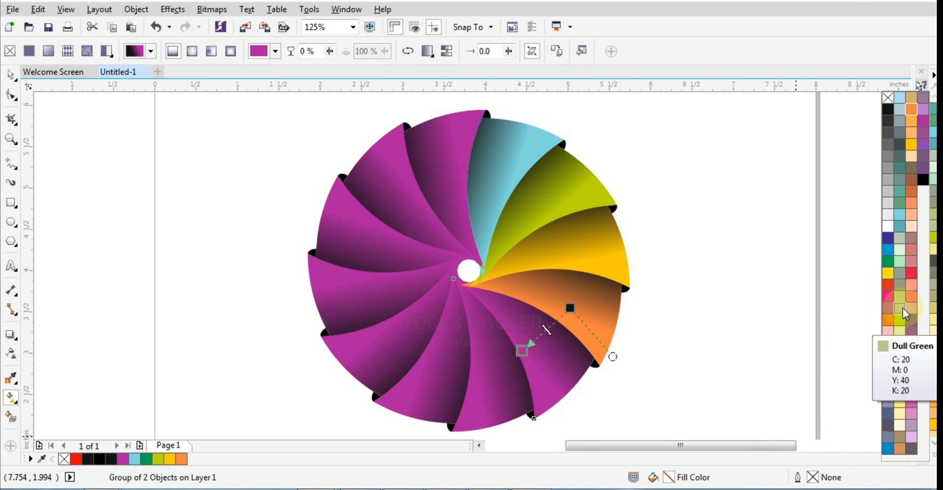
pyautogui.click(889, 297)
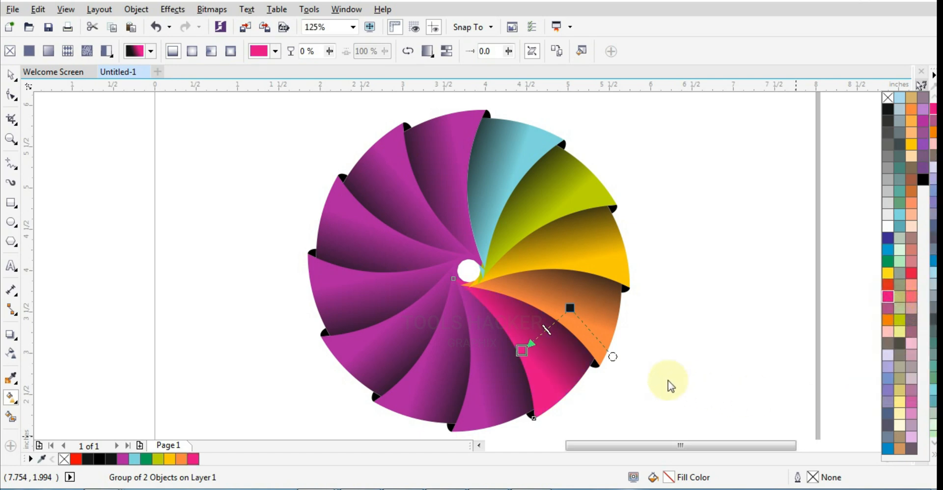
# Set the gradient end colour of the blade clockwise of the hot pink one to blue
pyautogui.click(468, 386)
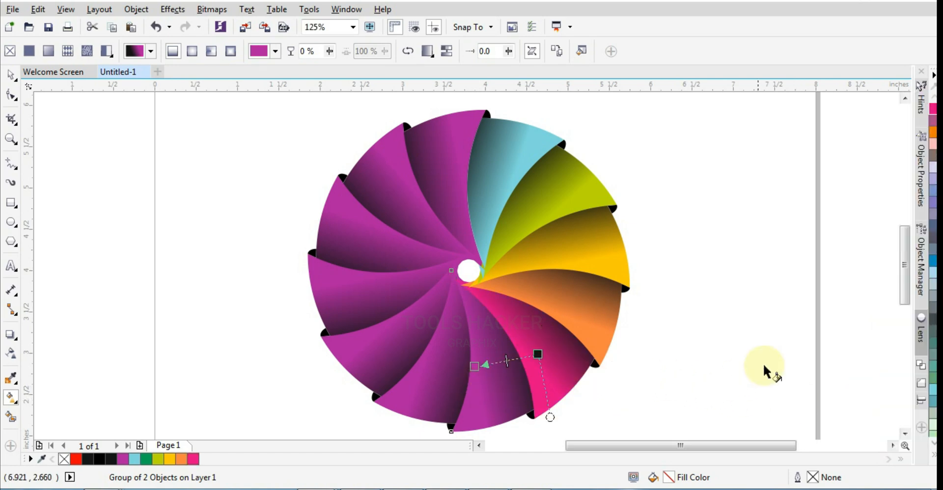
pyautogui.click(934, 459)
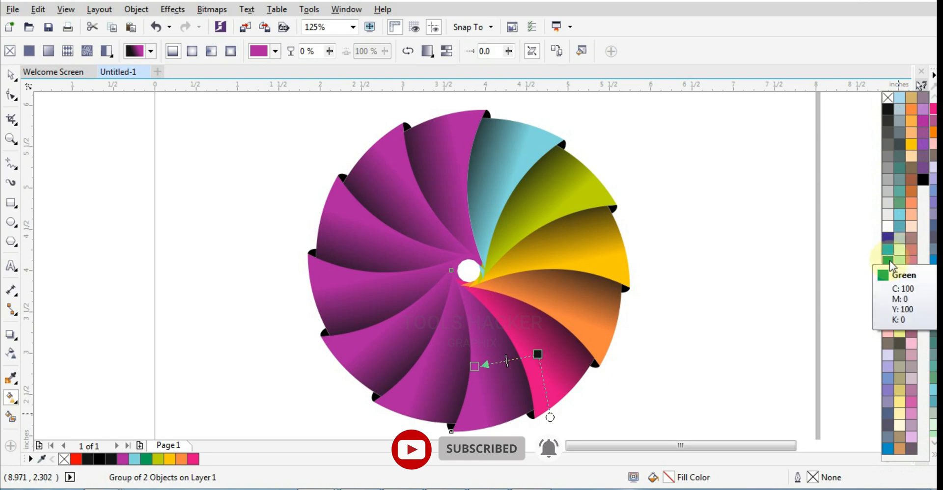
pyautogui.click(475, 366)
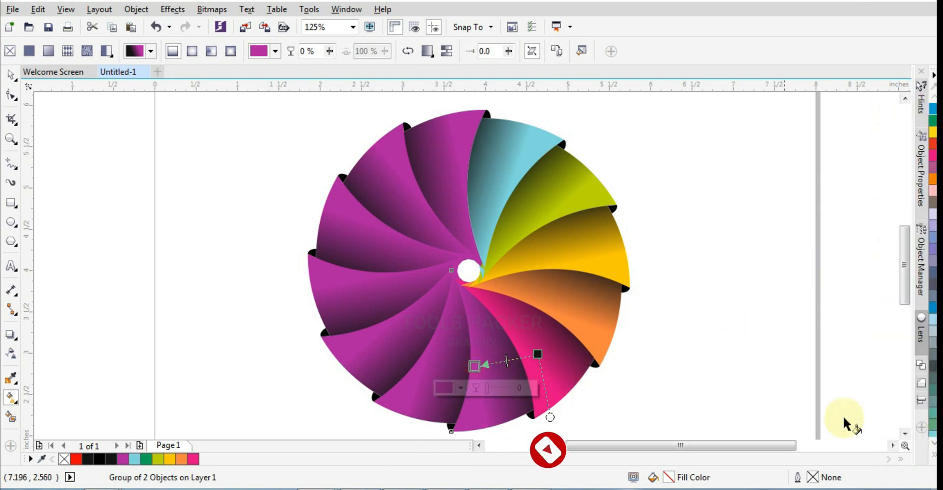
pyautogui.click(930, 311)
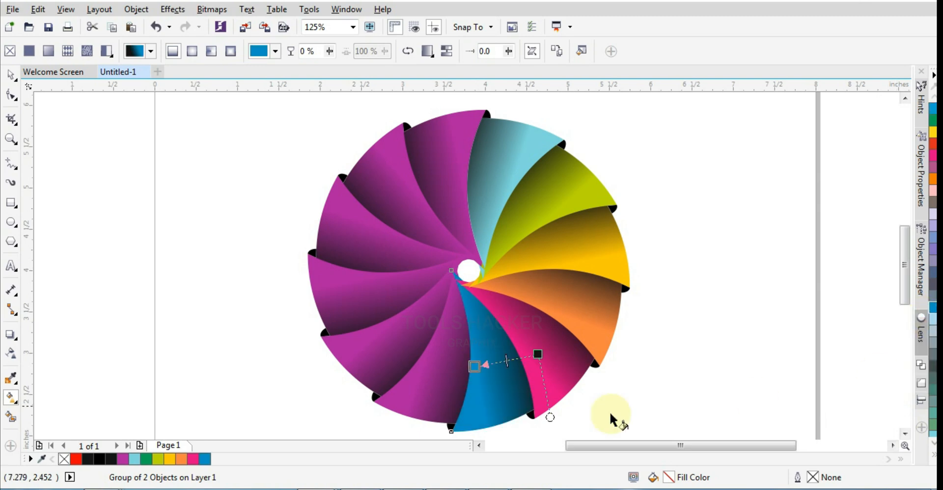
# Set the gradient end colour of the blade clockwise of the blue one to yellow
pyautogui.click(442, 381)
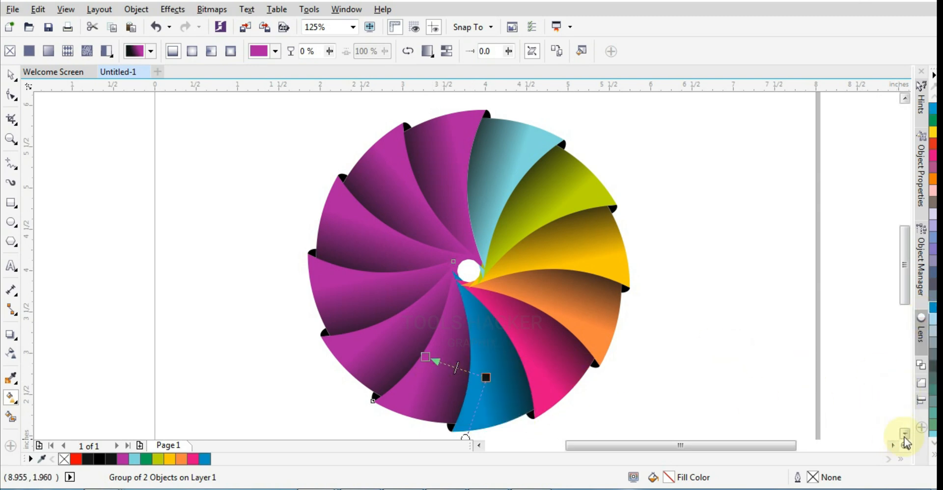
pyautogui.click(933, 456)
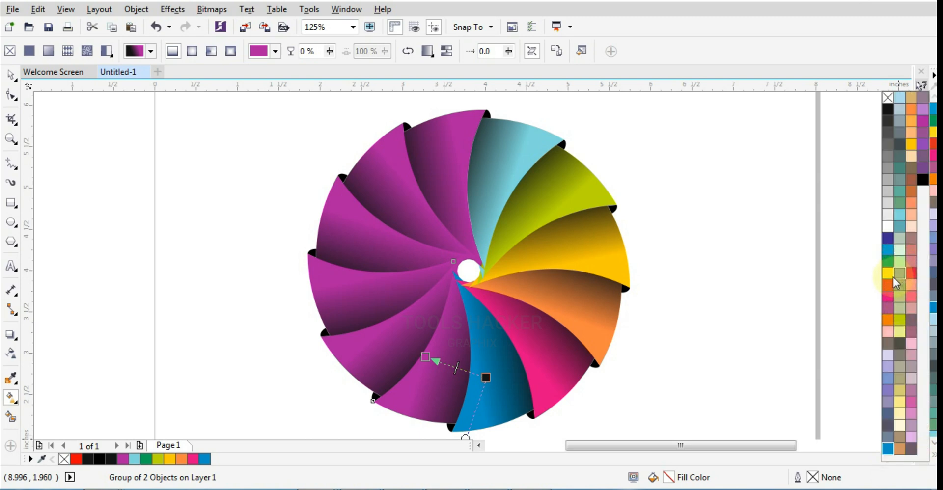
pyautogui.click(426, 355)
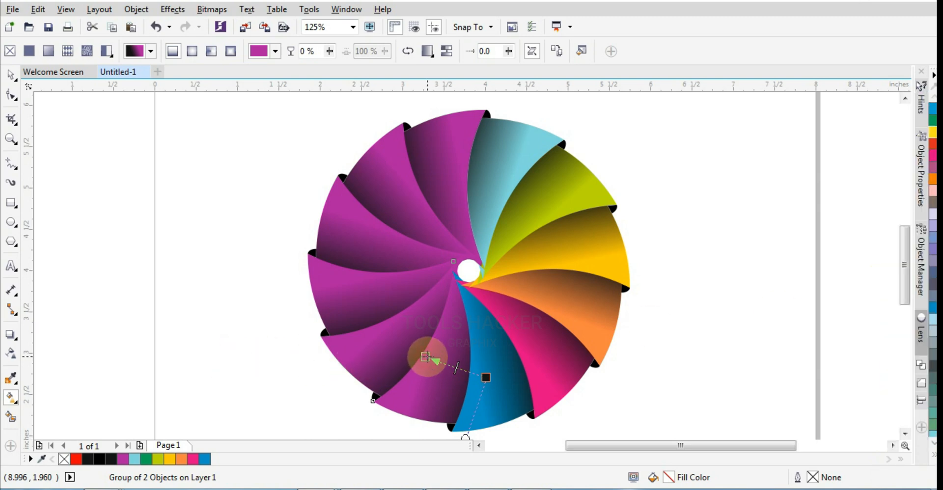
pyautogui.click(933, 458)
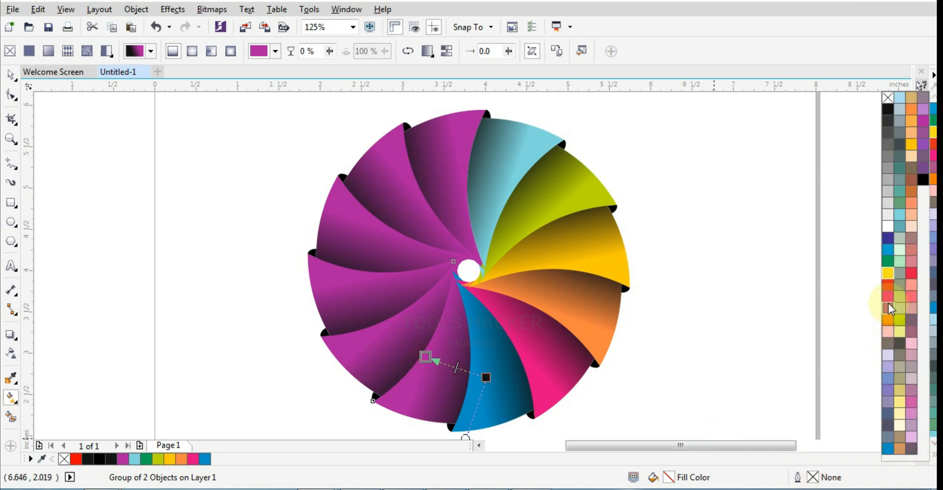
pyautogui.click(888, 273)
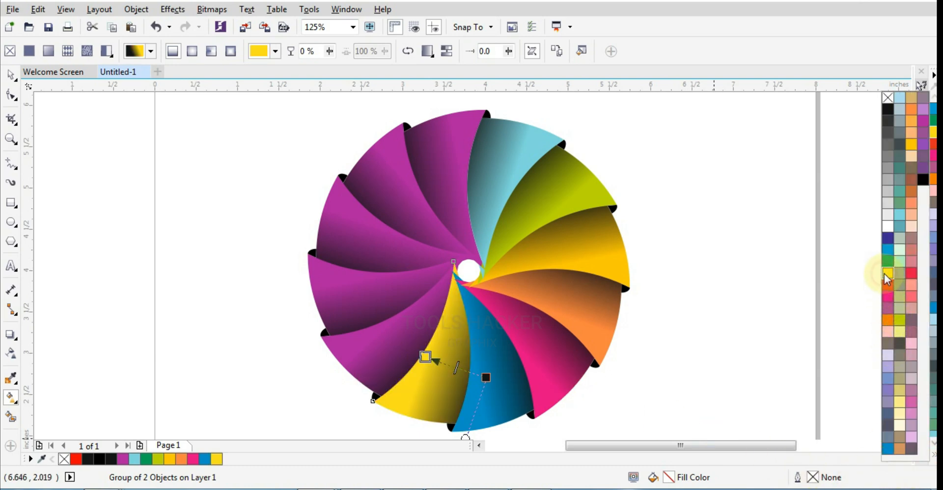
# Leave the blade clockwise of the yellow one purple and set the following blade's gradient end colour to red
pyautogui.click(371, 341)
pyautogui.click(369, 303)
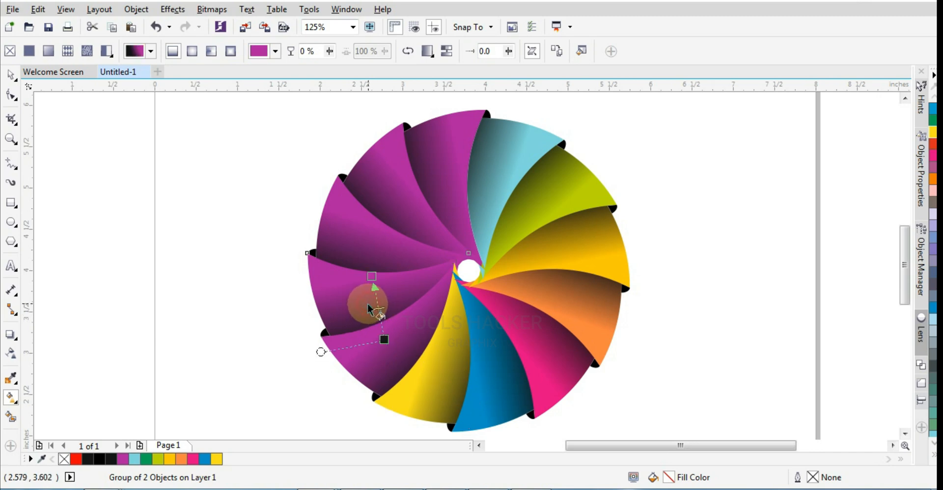
pyautogui.click(372, 279)
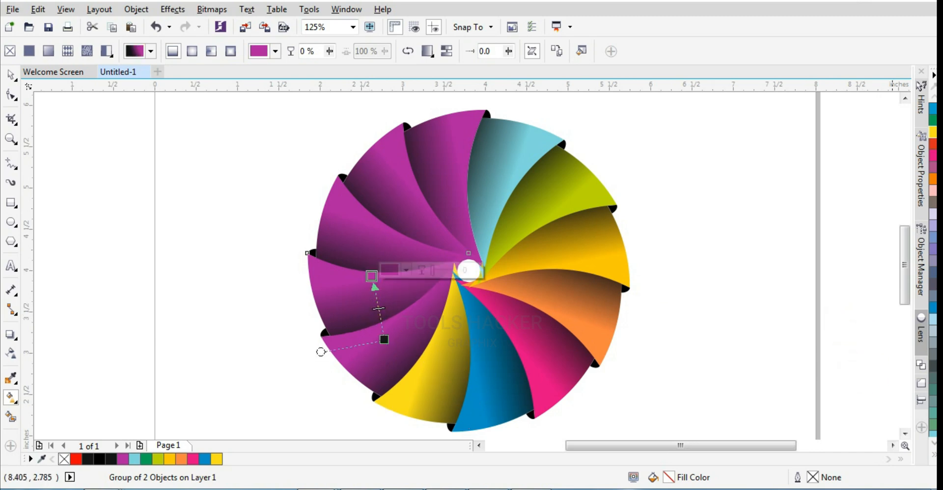
pyautogui.click(934, 144)
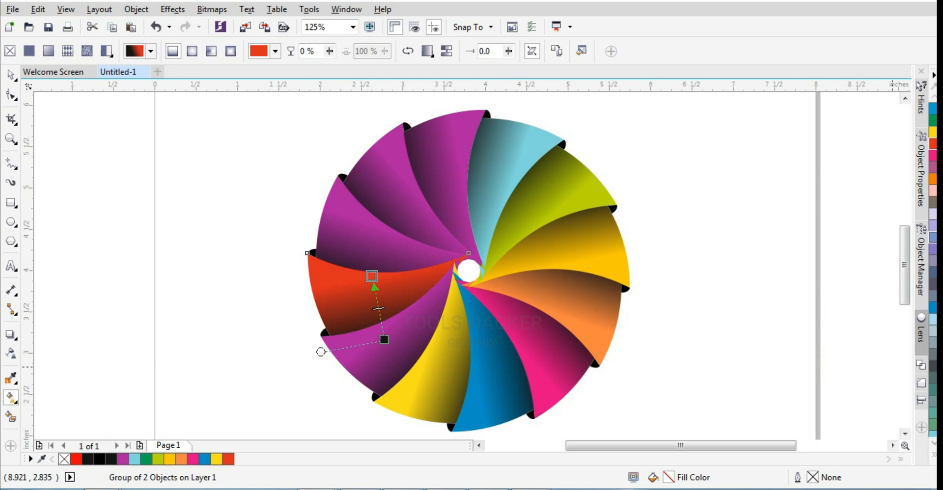
# Set the gradient end colour of the blade clockwise of the red one to green
pyautogui.click(371, 226)
pyautogui.click(382, 227)
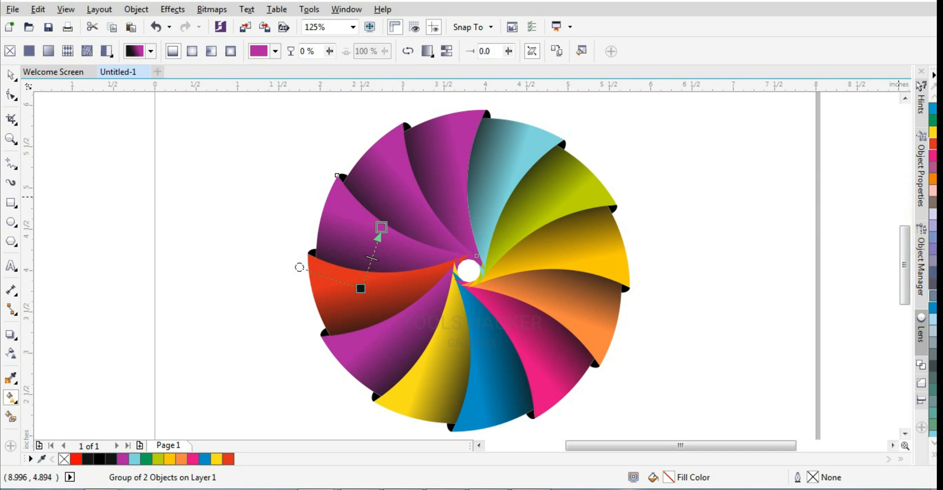
pyautogui.click(934, 451)
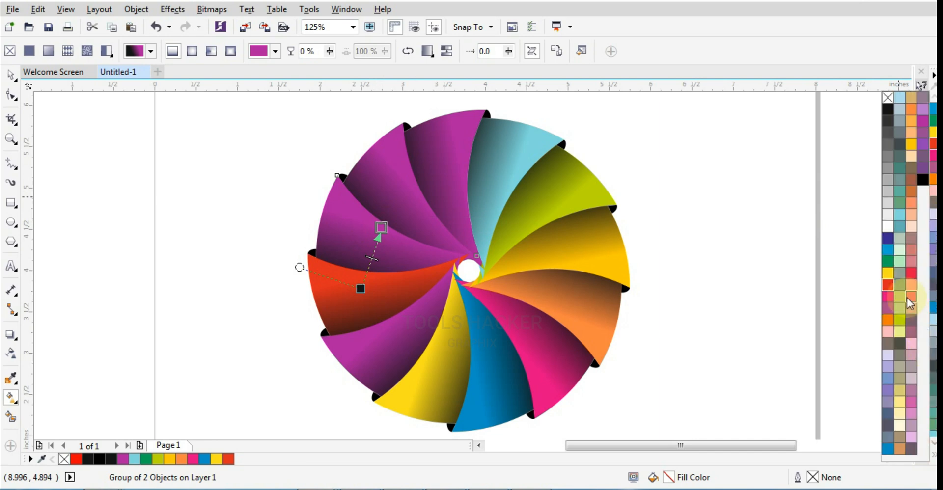
pyautogui.click(888, 261)
pyautogui.click(361, 220)
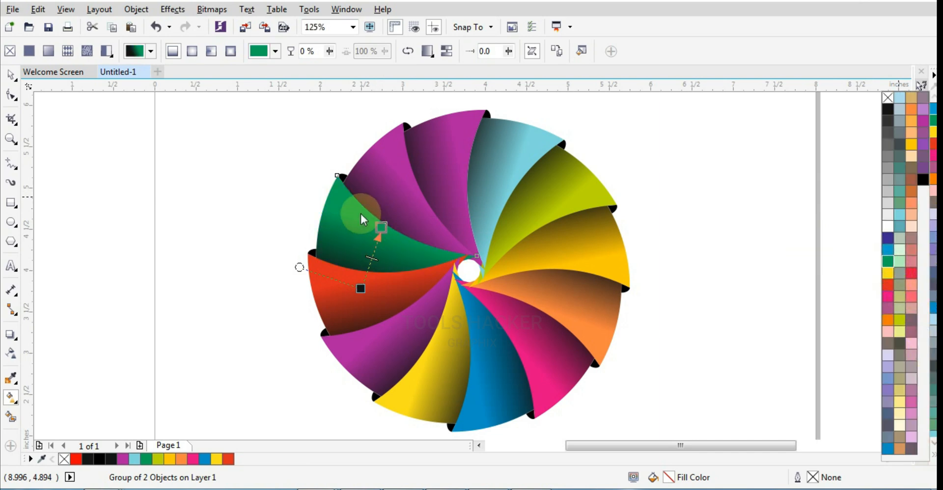
# Set the gradient end colour of the blade clockwise of the green one to bright orange
pyautogui.click(373, 189)
pyautogui.click(415, 189)
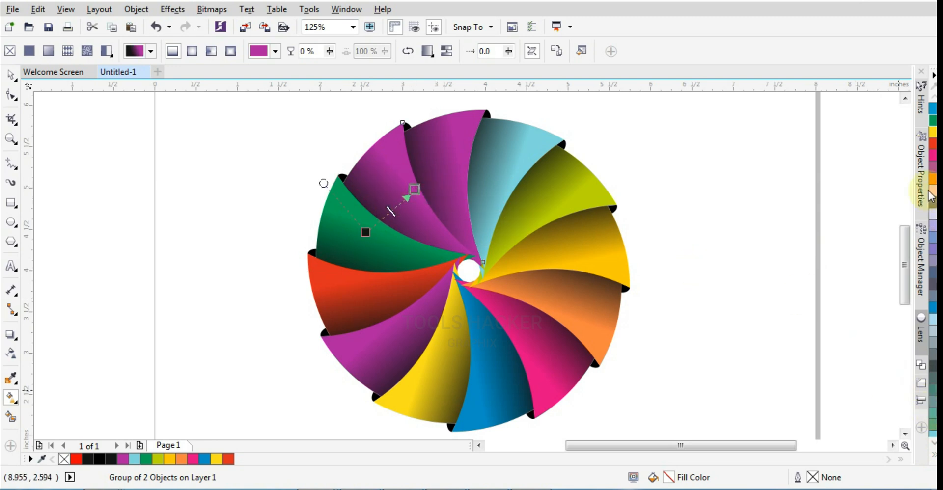
pyautogui.click(933, 177)
# Set the gradient end colour of the last blade, between the bright orange and light blue ones, to reddish brown
pyautogui.click(463, 149)
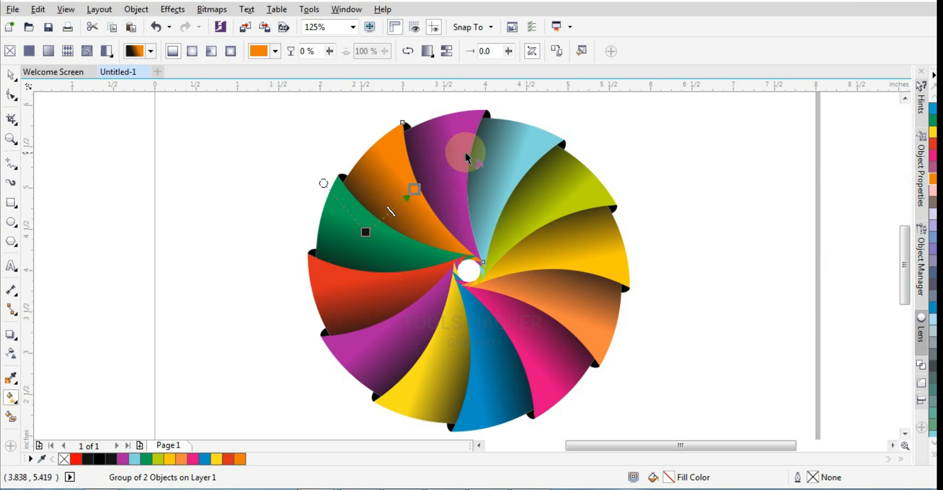
pyautogui.click(462, 173)
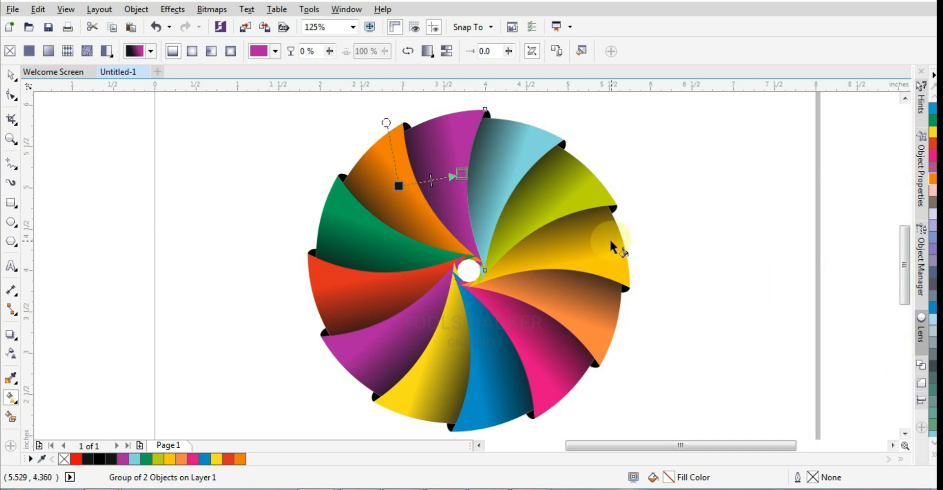
pyautogui.click(934, 458)
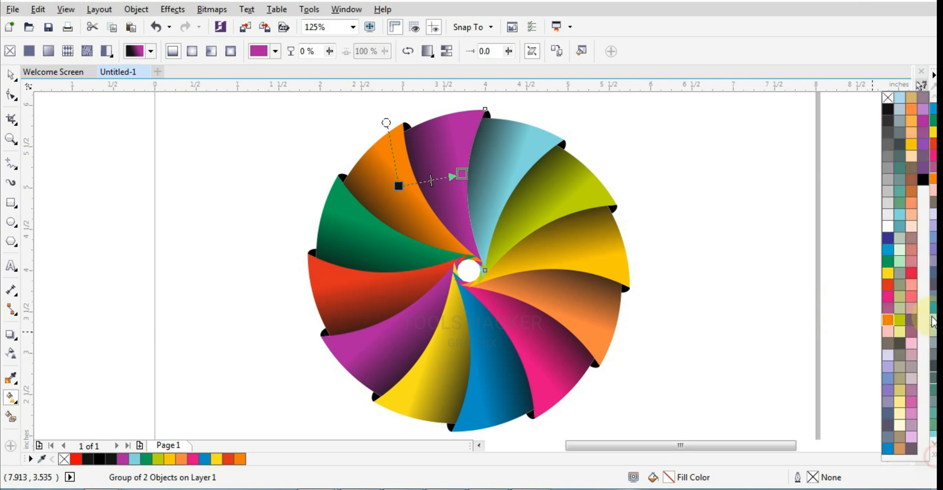
pyautogui.click(911, 181)
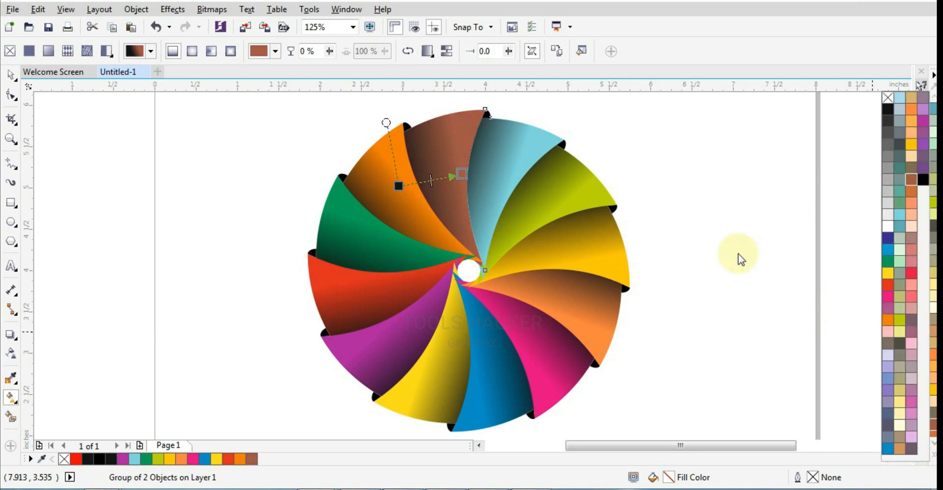
pyautogui.click(713, 279)
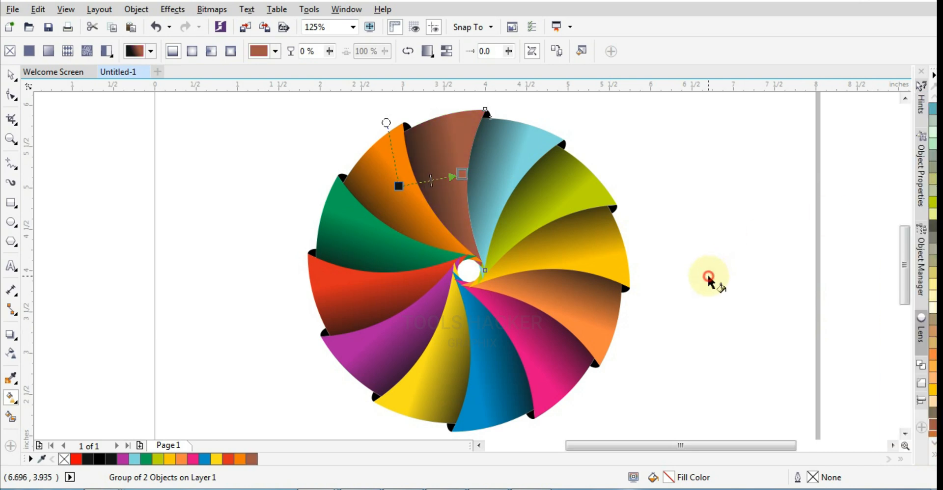
# Select all twelve blades of the pinwheel and group them
pyautogui.click(8, 74)
pyautogui.click(196, 154)
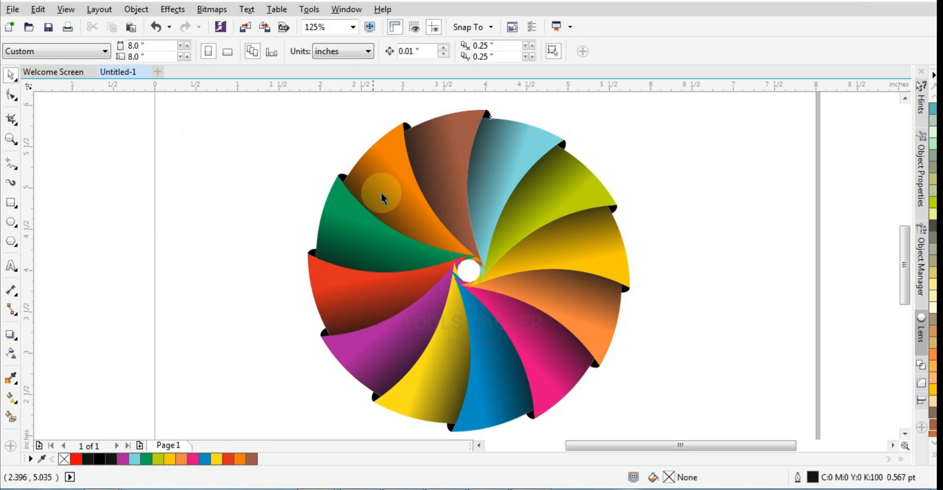
pyautogui.scroll(-2, 382, 192)
pyautogui.moveTo(324, 135); pyautogui.dragTo(545, 338)
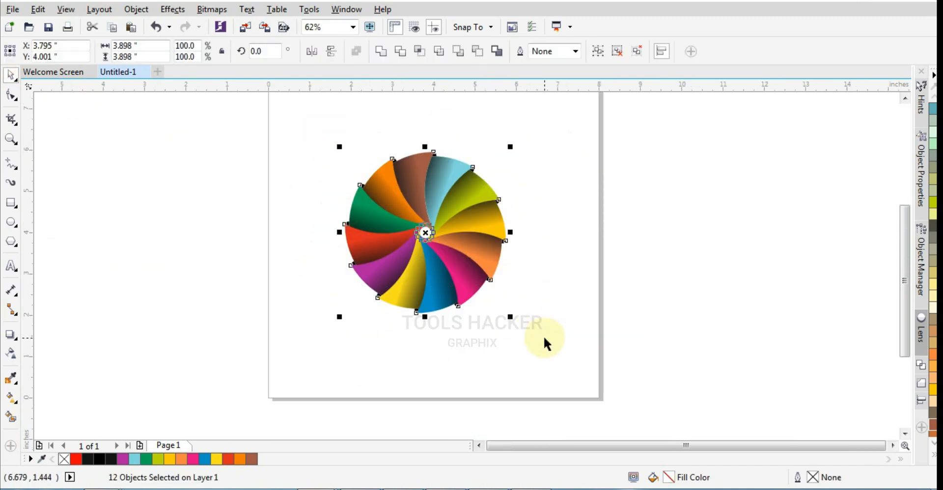
pyautogui.hotkey('ctrl', 'g')
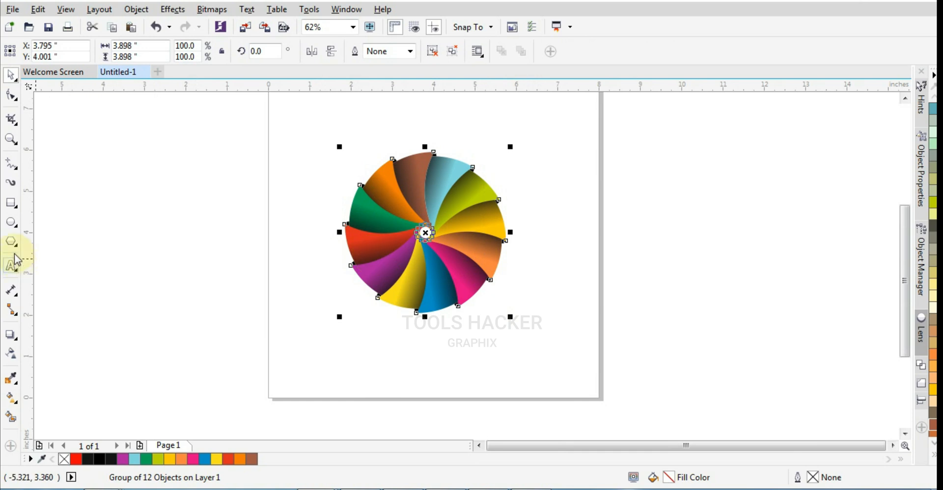
# Draw a circle about 1.48 inches in diameter beside the pinwheel, left of the red blade
pyautogui.click(11, 139)
pyautogui.moveTo(261, 104); pyautogui.dragTo(582, 359)
pyautogui.click(11, 221)
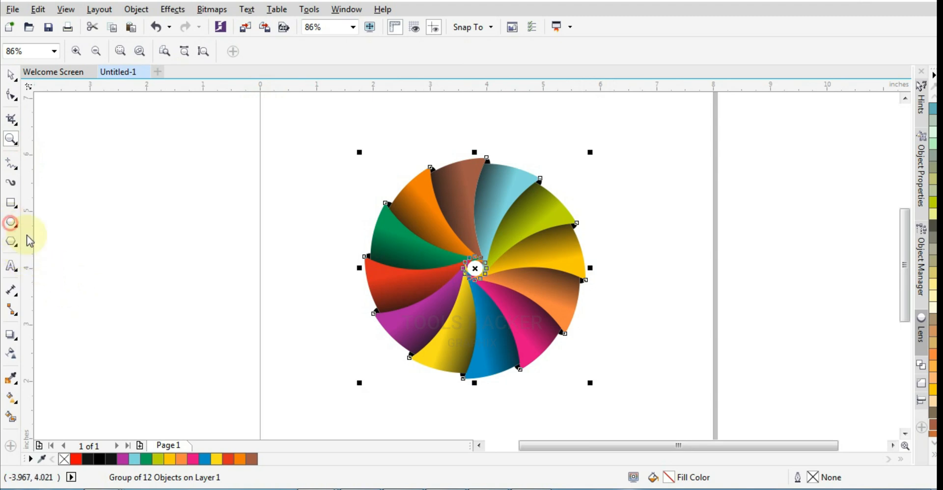
pyautogui.moveTo(303, 315); pyautogui.dragTo(329, 355)
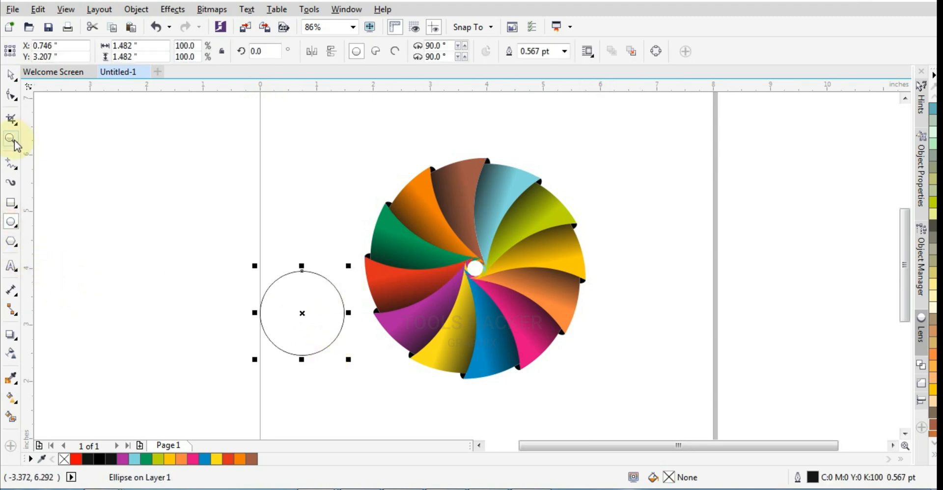
# Fill the new circle with white and remove its outline
pyautogui.click(10, 76)
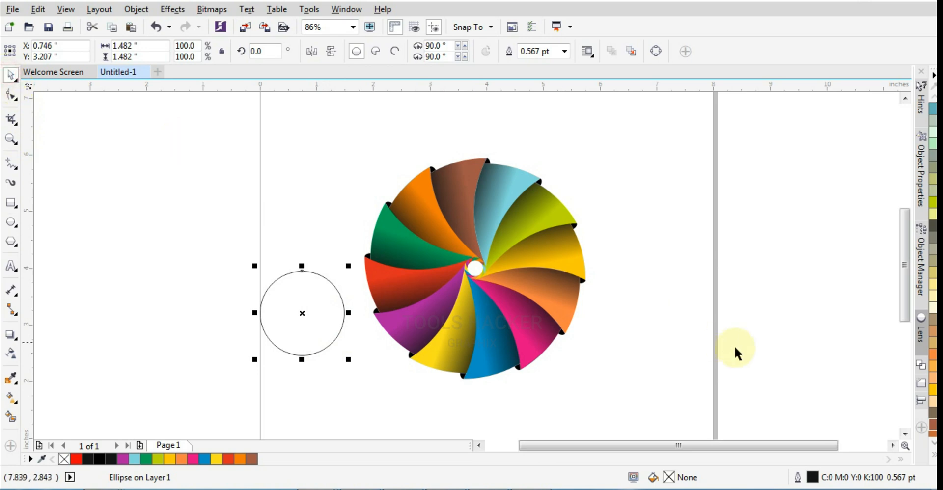
pyautogui.click(934, 462)
pyautogui.click(888, 227)
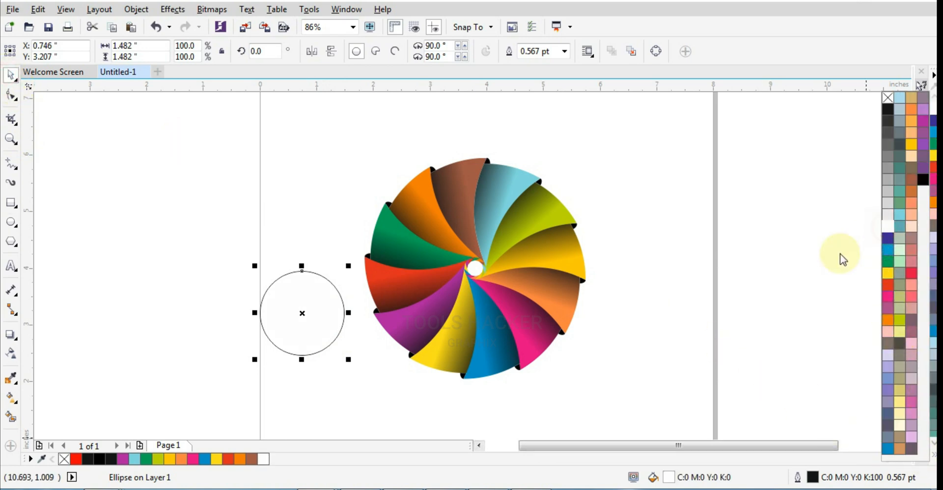
pyautogui.rightClick(886, 101)
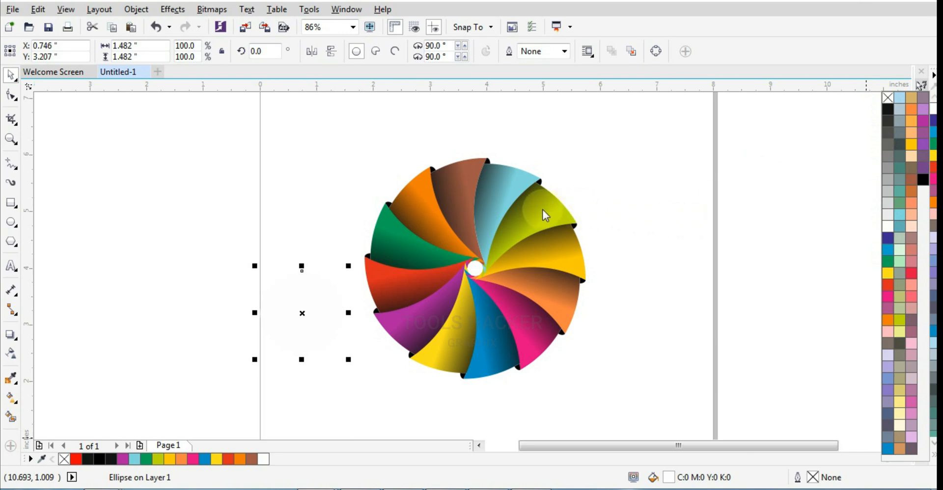
# Centre the white circle on the pinwheel group and scale it down to about 1.29 inches in diameter
pyautogui.keyDown('shift'); pyautogui.click(506, 223); pyautogui.keyUp('shift')
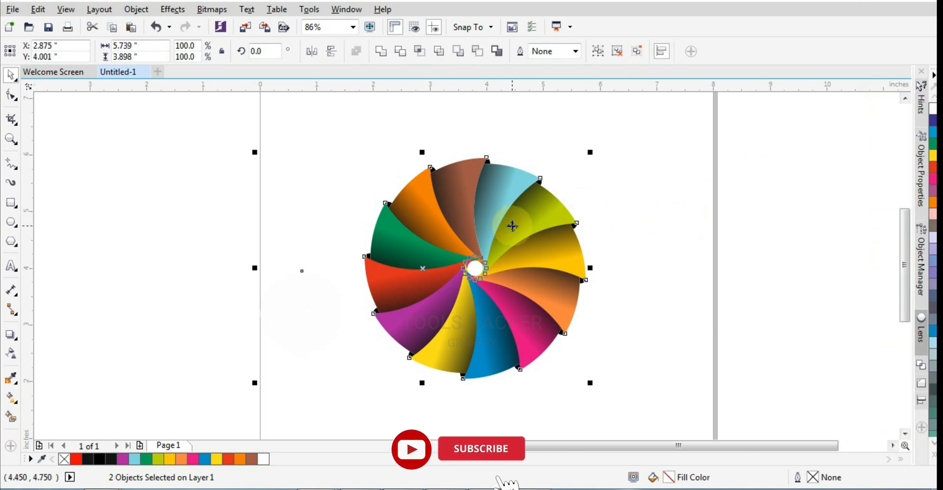
pyautogui.press('c')
pyautogui.press('e')
pyautogui.click(611, 215)
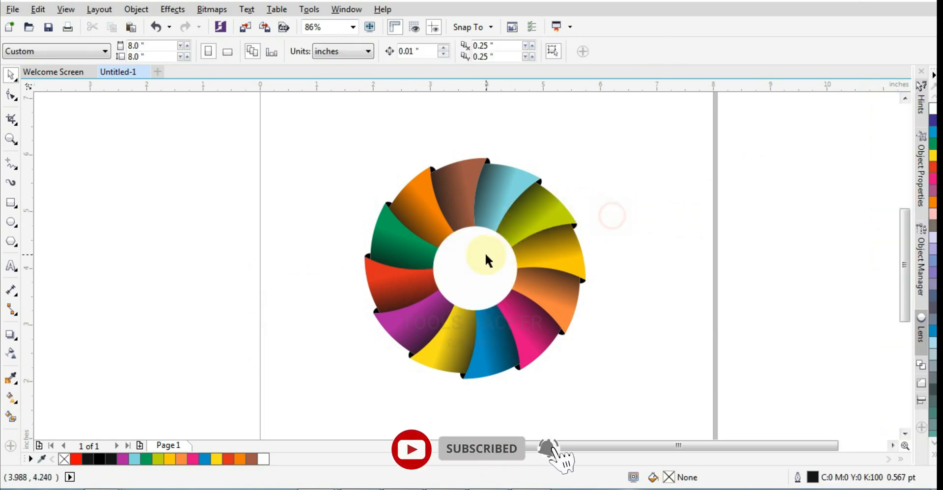
pyautogui.click(486, 253)
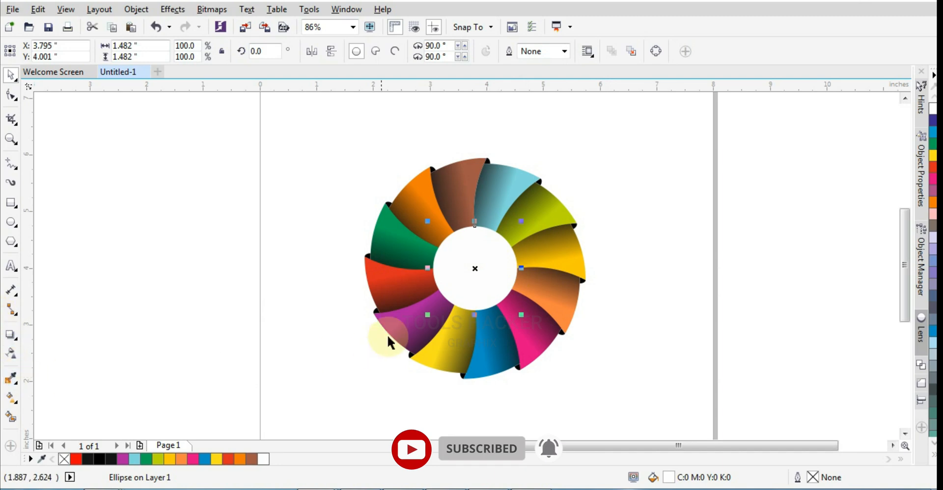
pyautogui.moveTo(524, 315); pyautogui.dragTo(518, 310)
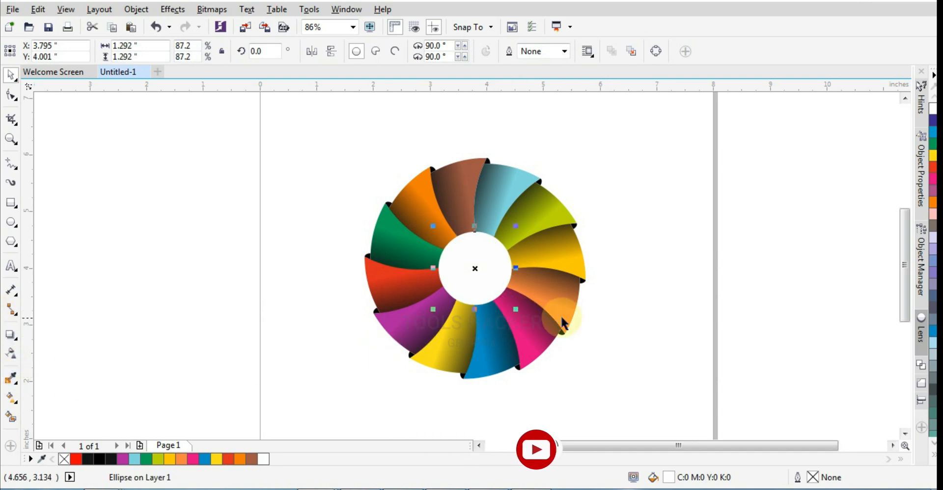
# Add a zero-offset drop shadow to the white centre circle with opacity 75 and feathering 25
pyautogui.click(14, 346)
pyautogui.moveTo(467, 270); pyautogui.dragTo(474, 268)
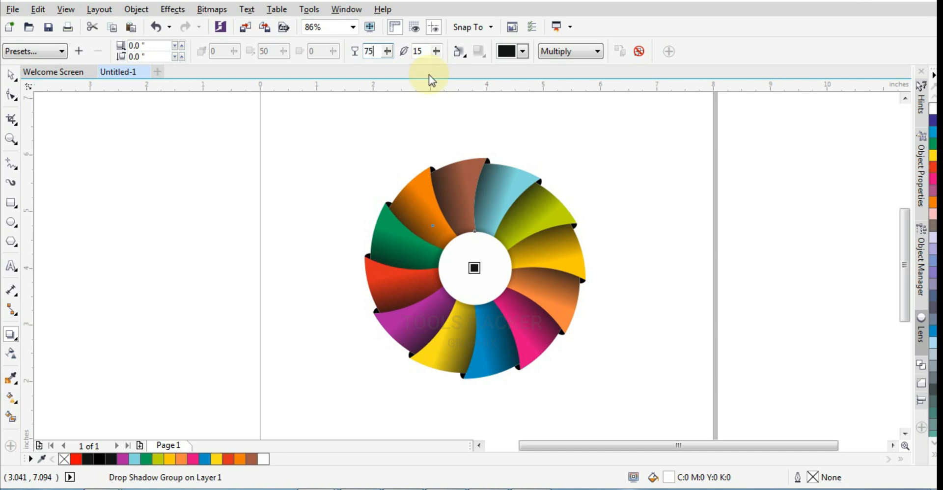
pyautogui.moveTo(434, 55); pyautogui.dragTo(434, 58)
pyautogui.click(435, 51)
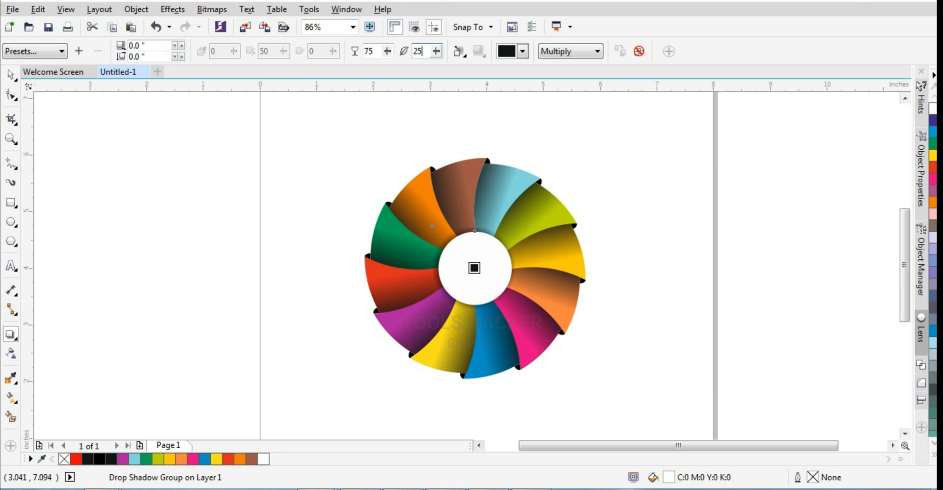
pyautogui.press('Return')
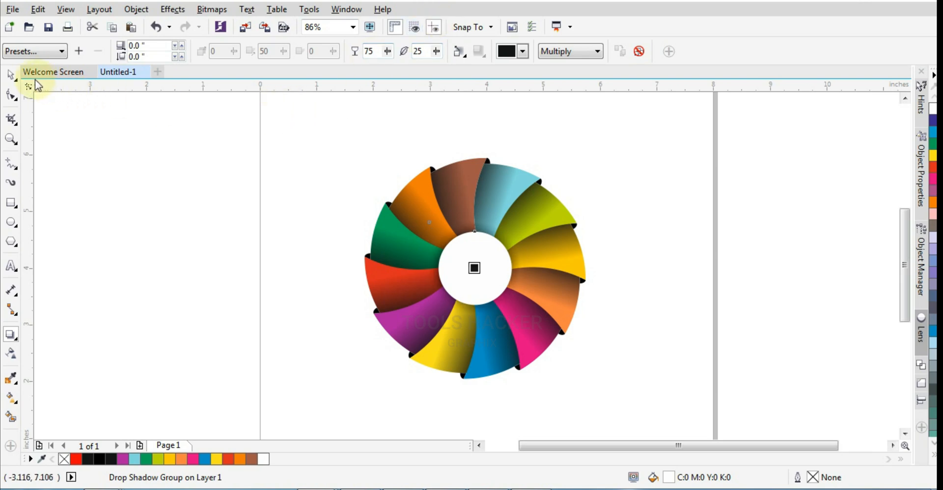
pyautogui.click(289, 141)
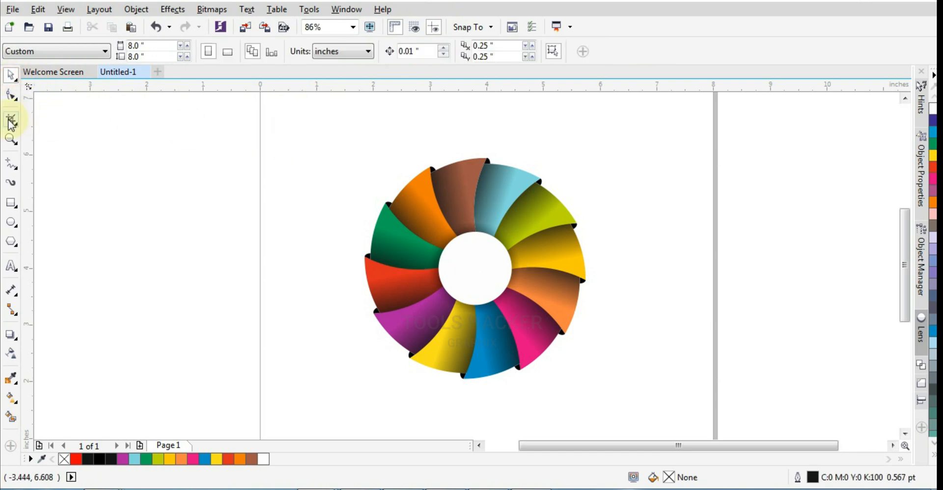
# Preview the whole pinwheel design in full screen and return to the drawing window
pyautogui.click(12, 140)
pyautogui.moveTo(281, 124); pyautogui.dragTo(670, 423)
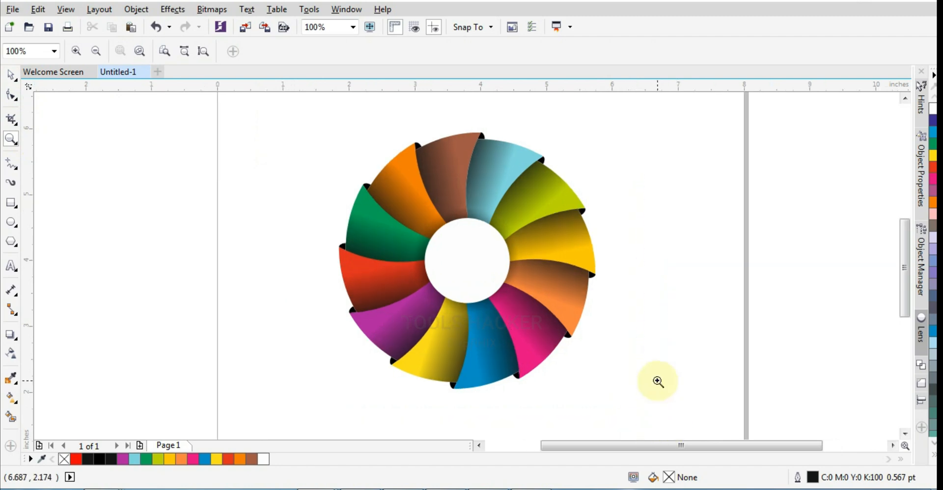
pyautogui.press('F9')
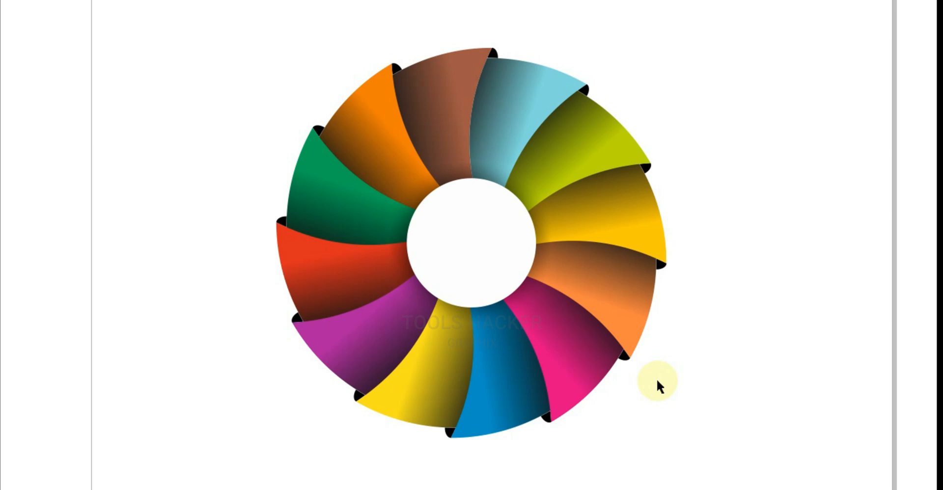
pyautogui.press('F9')
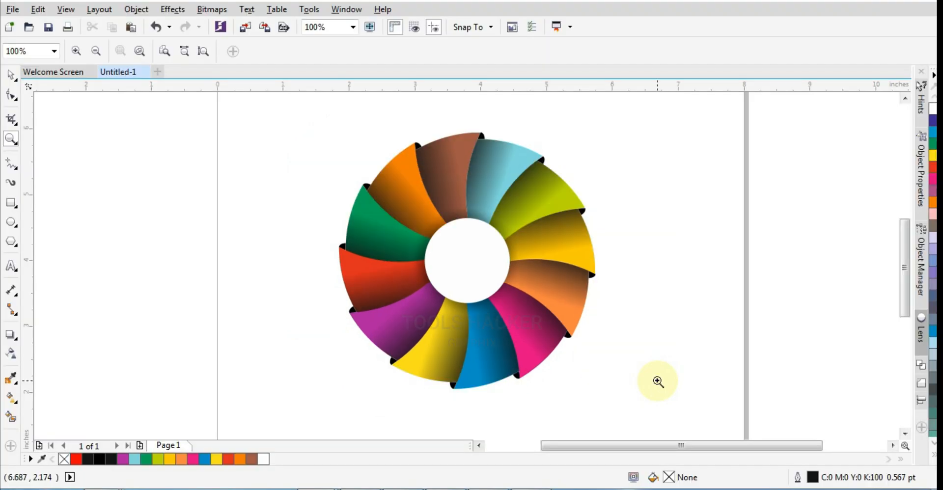